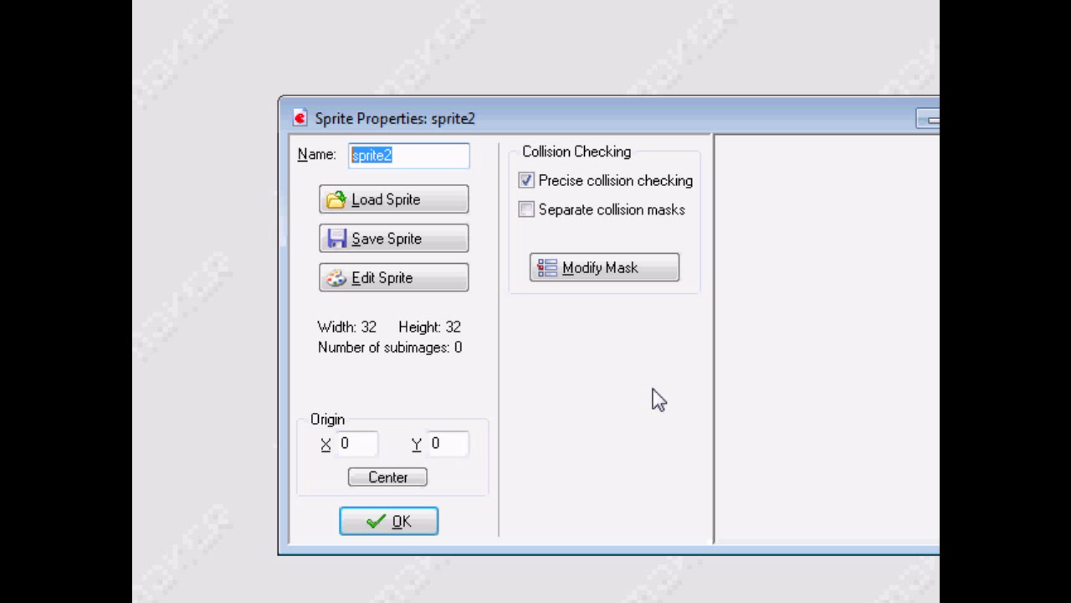
# Name the new sprite spr_bbox and add an empty image to it for editing
pyautogui.write('sp')
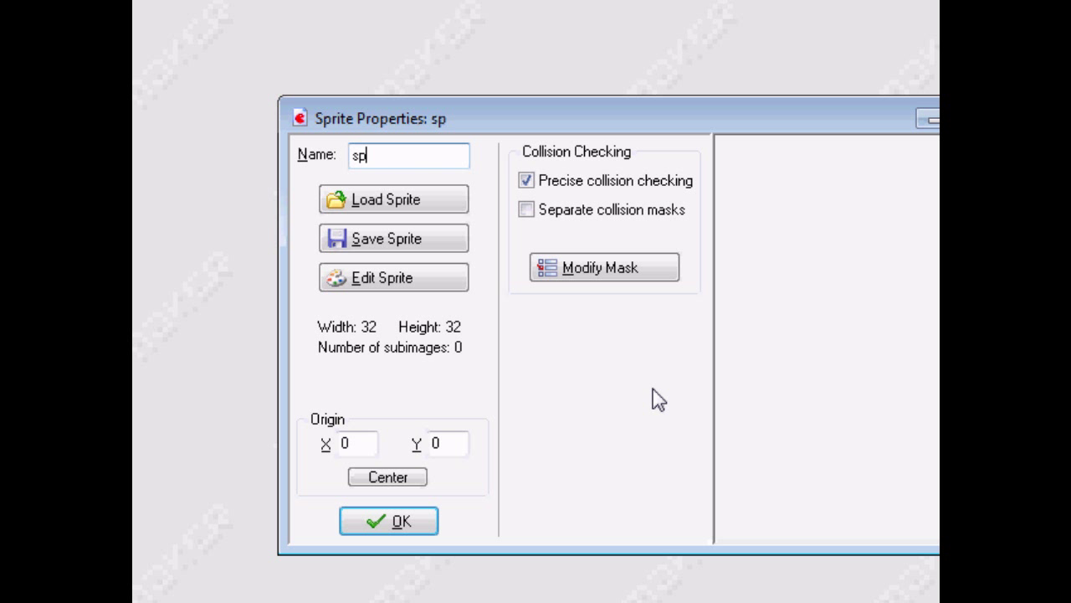
pyautogui.write('r_bbo')
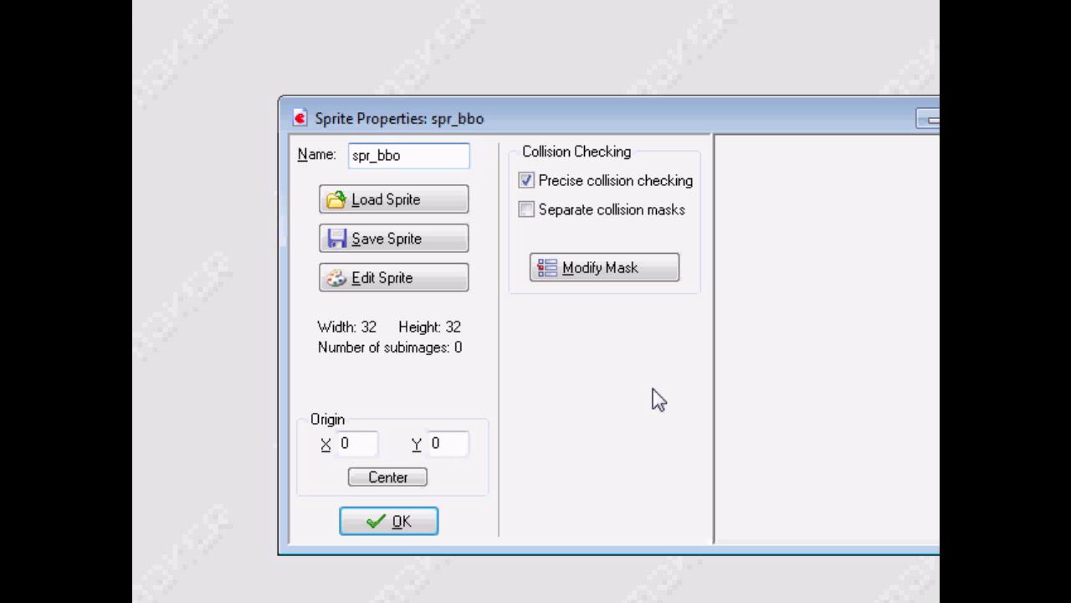
pyautogui.write('x')
pyautogui.click(392, 282)
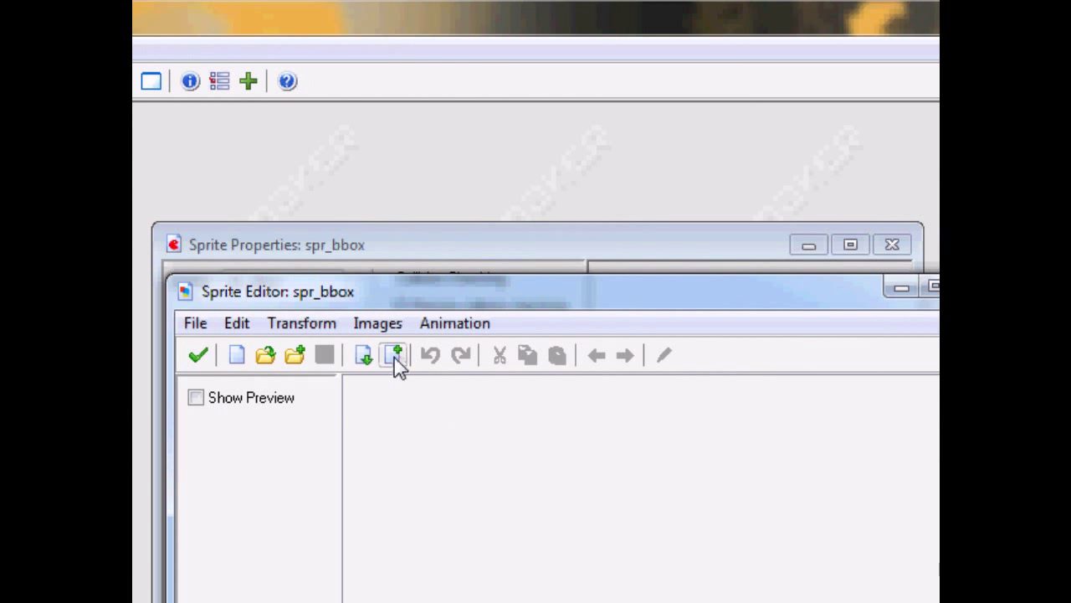
pyautogui.click(394, 358)
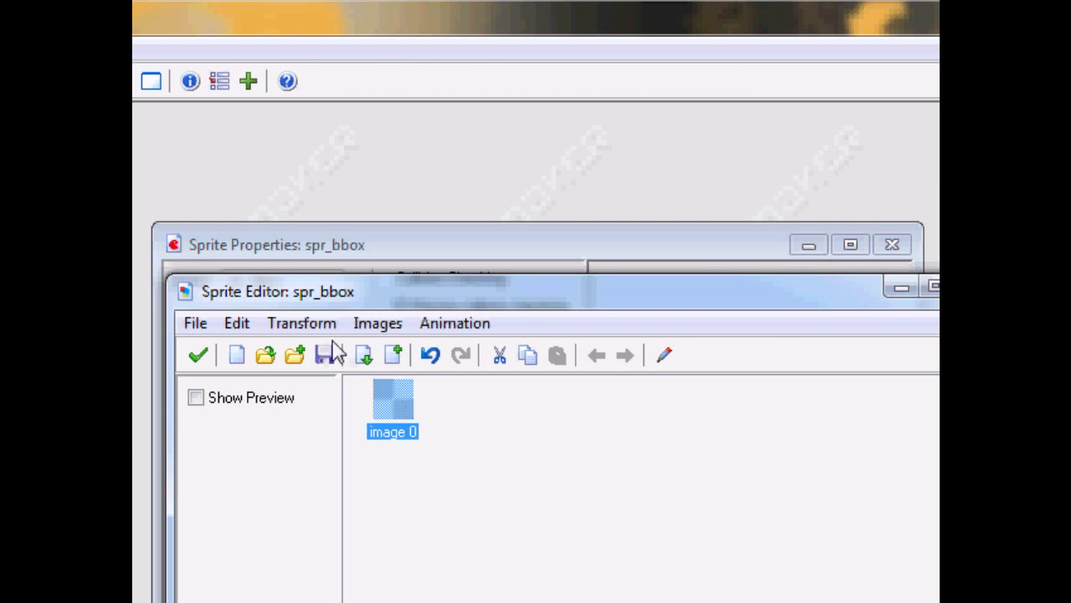
# Resize the sprite's canvas to 16 by 16 pixels with the aspect ratio kept
pyautogui.click(301, 323)
pyautogui.click(332, 479)
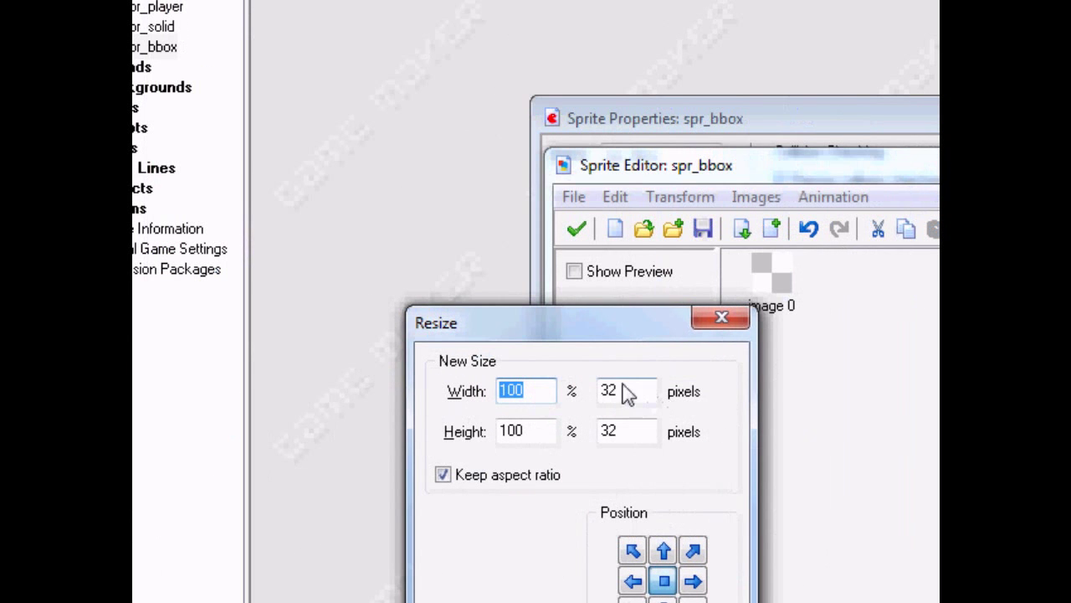
pyautogui.doubleClick(454, 439)
pyautogui.write('16')
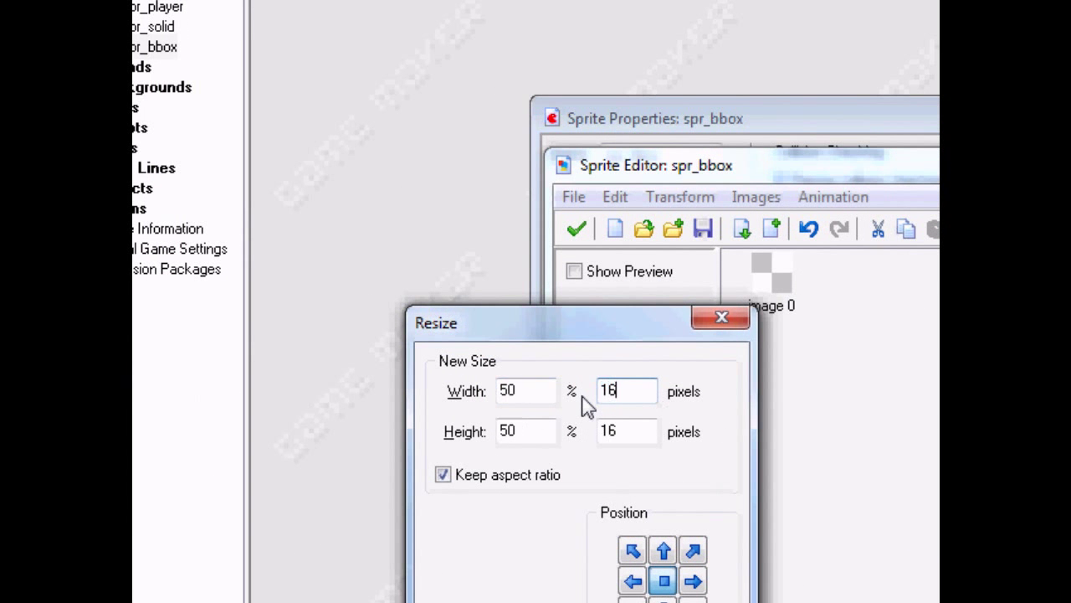
pyautogui.click(502, 414)
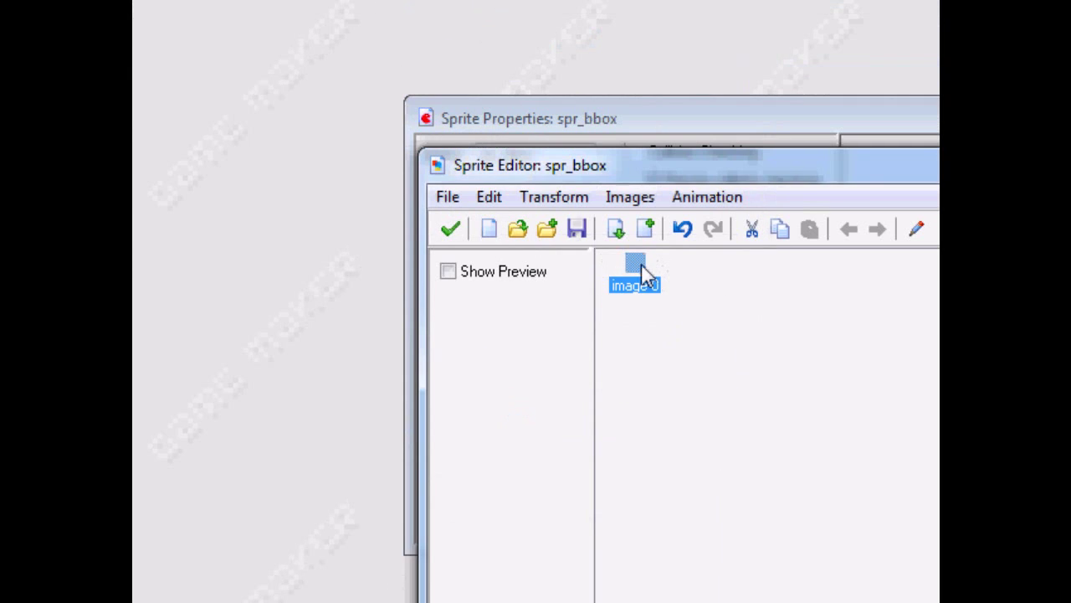
# Open image 0 for editing and draw a black upper-left corner pixel plus black lines along the bottom and right edges
pyautogui.doubleClick(770, 264)
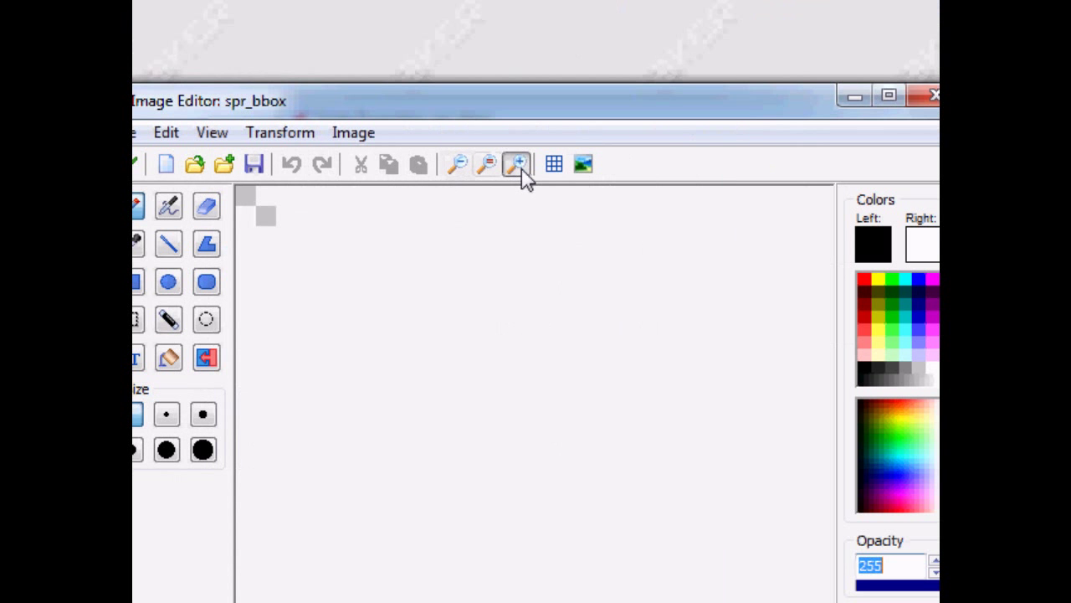
pyautogui.click(644, 292)
pyautogui.click(644, 292)
pyautogui.click(517, 164)
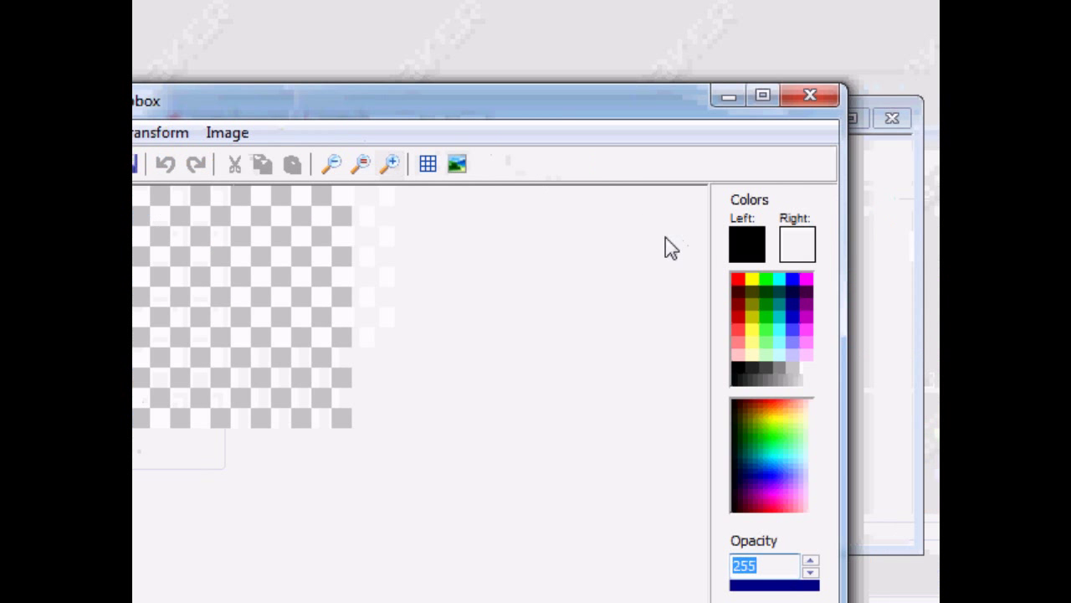
pyautogui.click(494, 193)
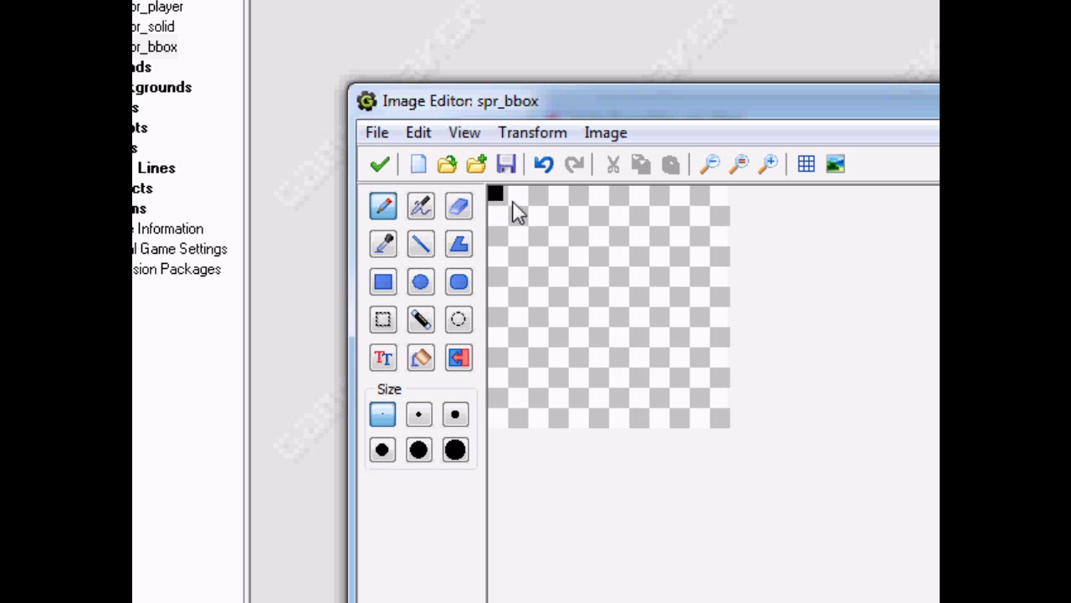
pyautogui.click(421, 243)
pyautogui.moveTo(493, 421)
pyautogui.mouseDown()
pyautogui.moveTo(715, 421)
pyautogui.moveTo(730, 434)
pyautogui.moveTo(720, 199)
pyautogui.mouseUp()
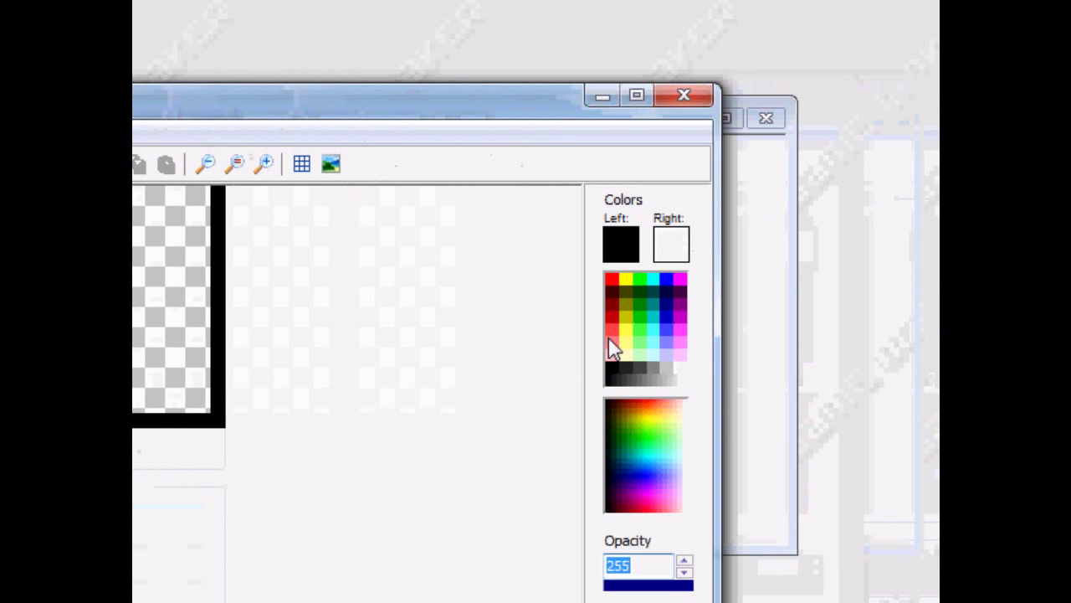
# Set the drawing colour to orange and draw lines along the block's top and left edges between the black corner pixels
pyautogui.click(620, 244)
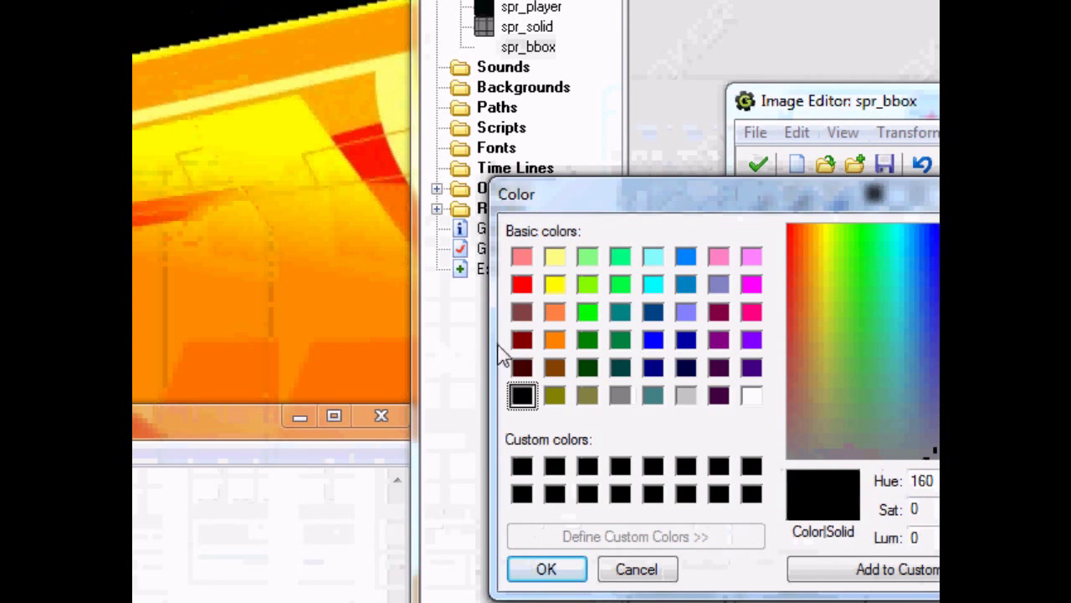
pyautogui.click(429, 339)
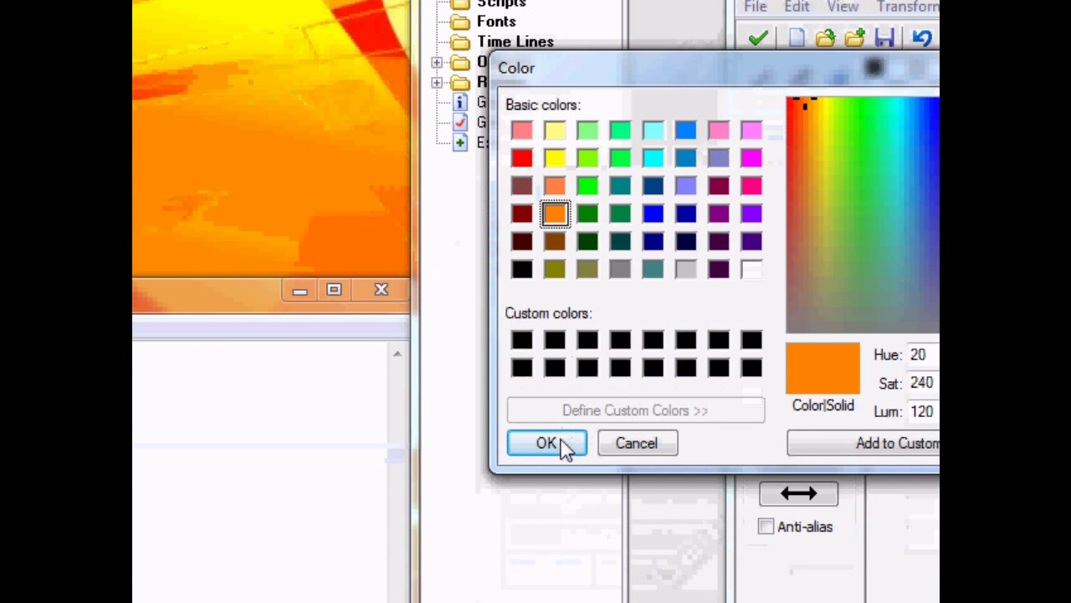
pyautogui.click(420, 569)
pyautogui.moveTo(761, 69); pyautogui.dragTo(947, 72)
pyautogui.moveTo(494, 208); pyautogui.dragTo(502, 416)
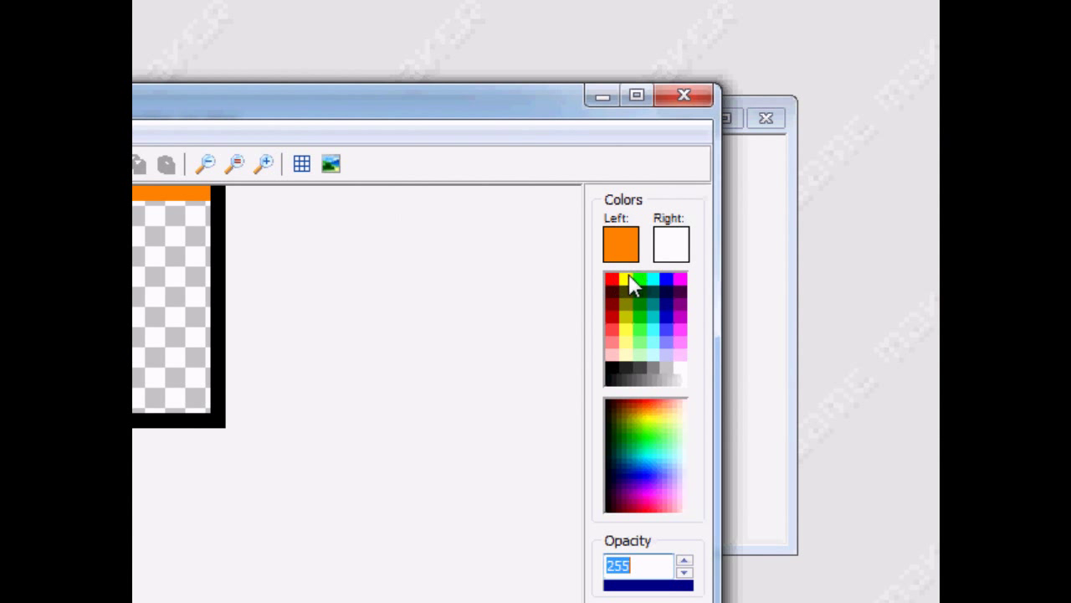
# Fill the inside of the block's border with yellow
pyautogui.click(627, 278)
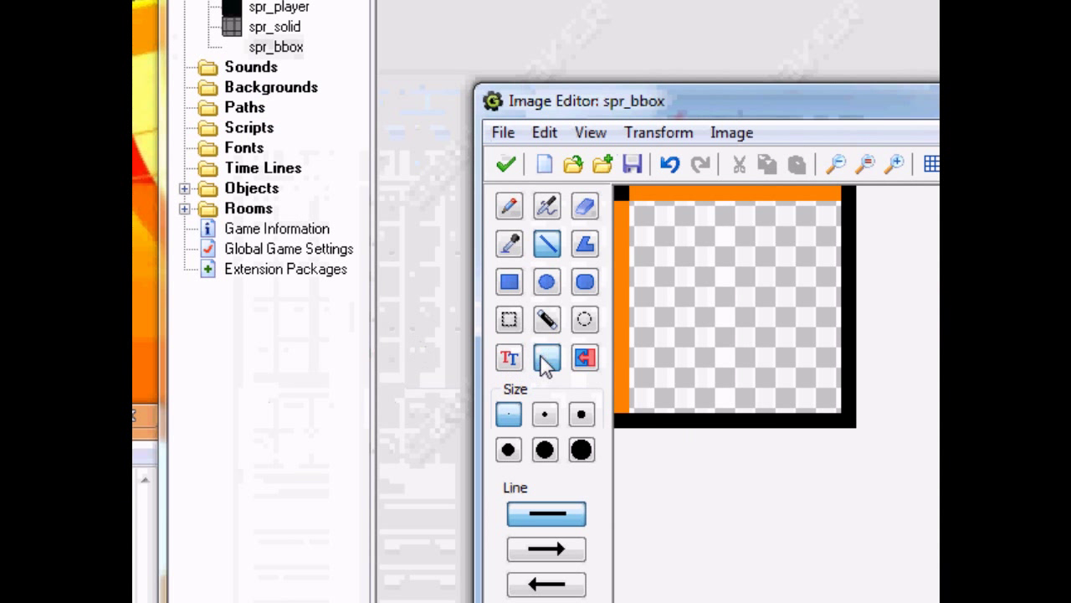
pyautogui.click(547, 357)
pyautogui.click(695, 354)
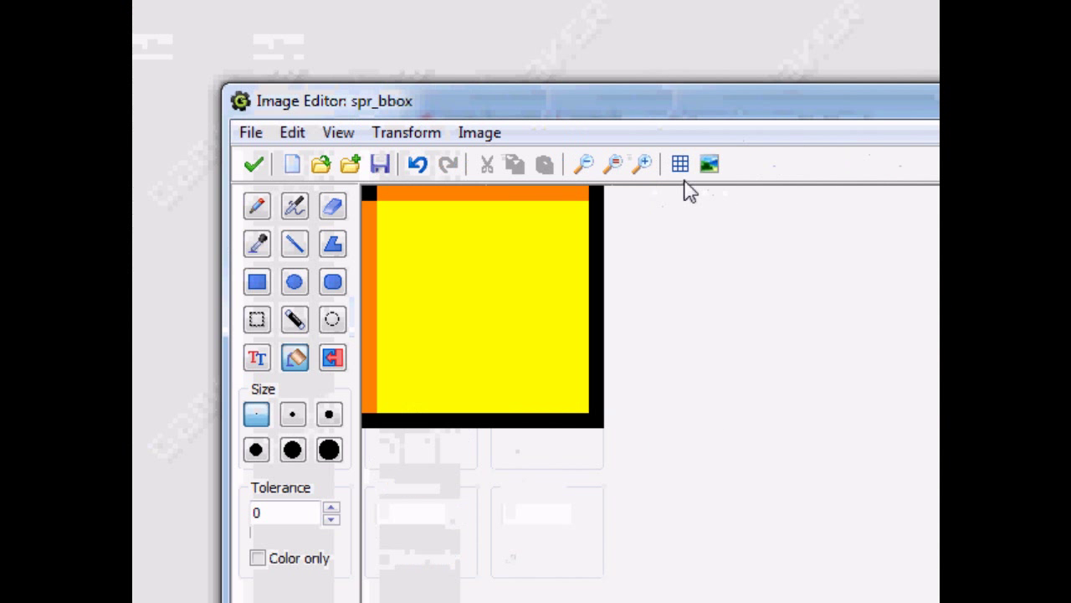
# Show the pixel grid and pencil a black rivet pixel near each of the four inner corners of the yellow area
pyautogui.click(931, 164)
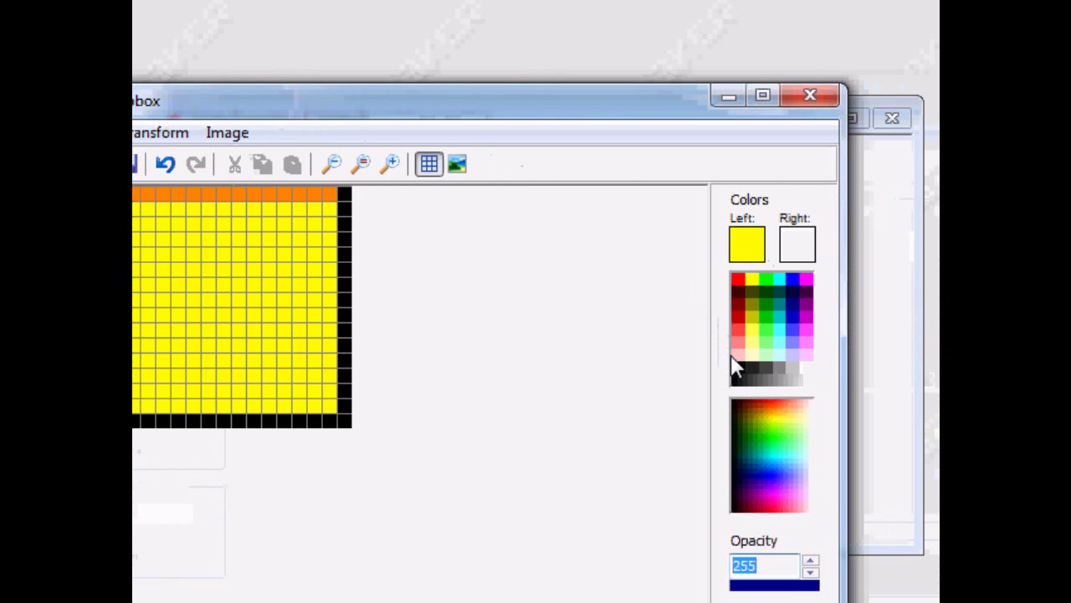
pyautogui.click(733, 367)
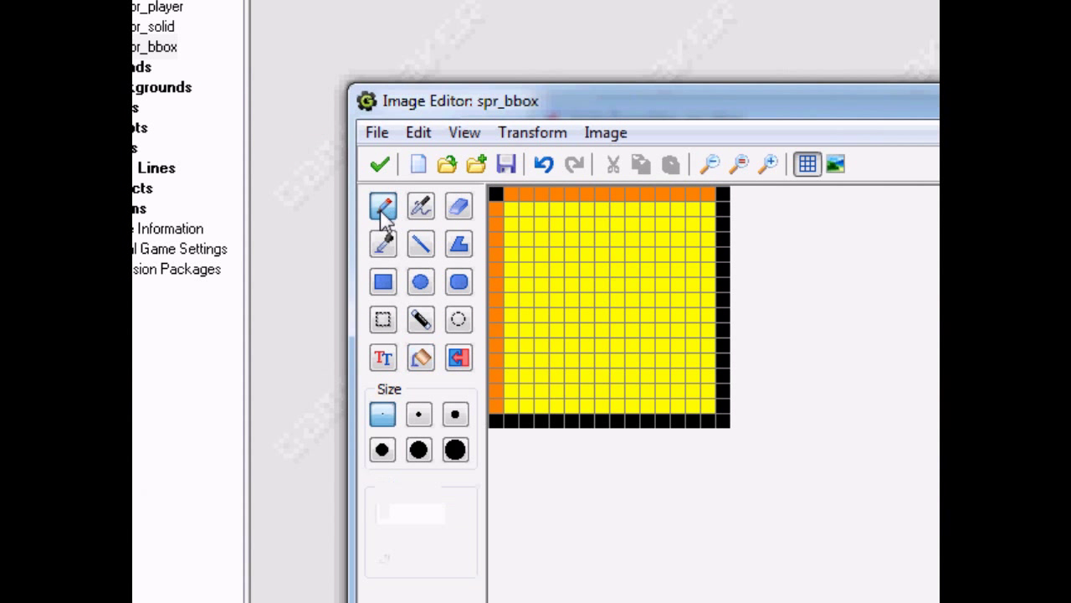
pyautogui.click(526, 224)
pyautogui.click(525, 390)
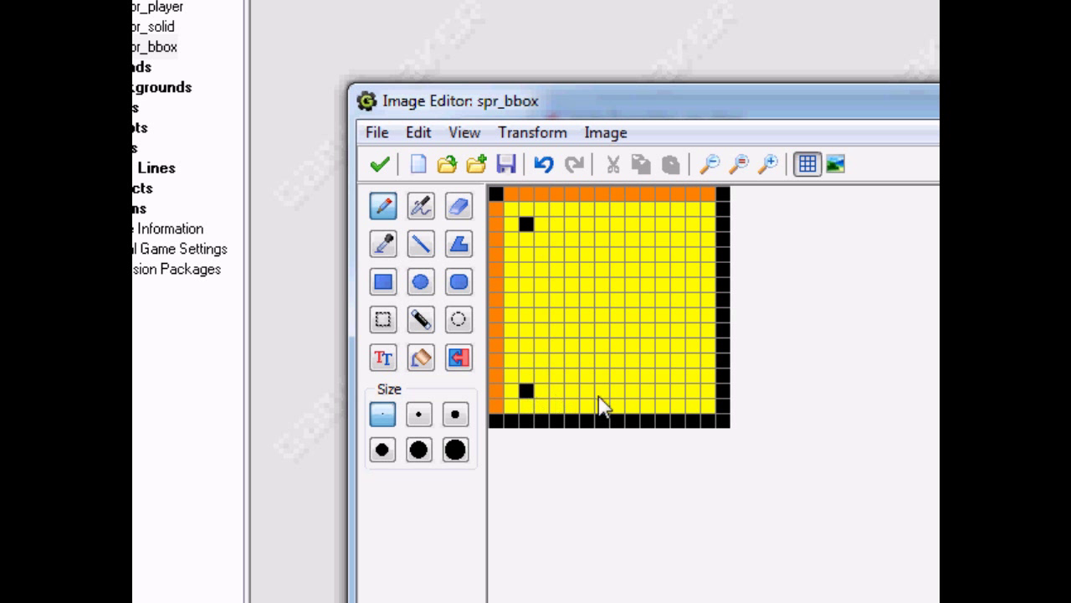
pyautogui.click(693, 390)
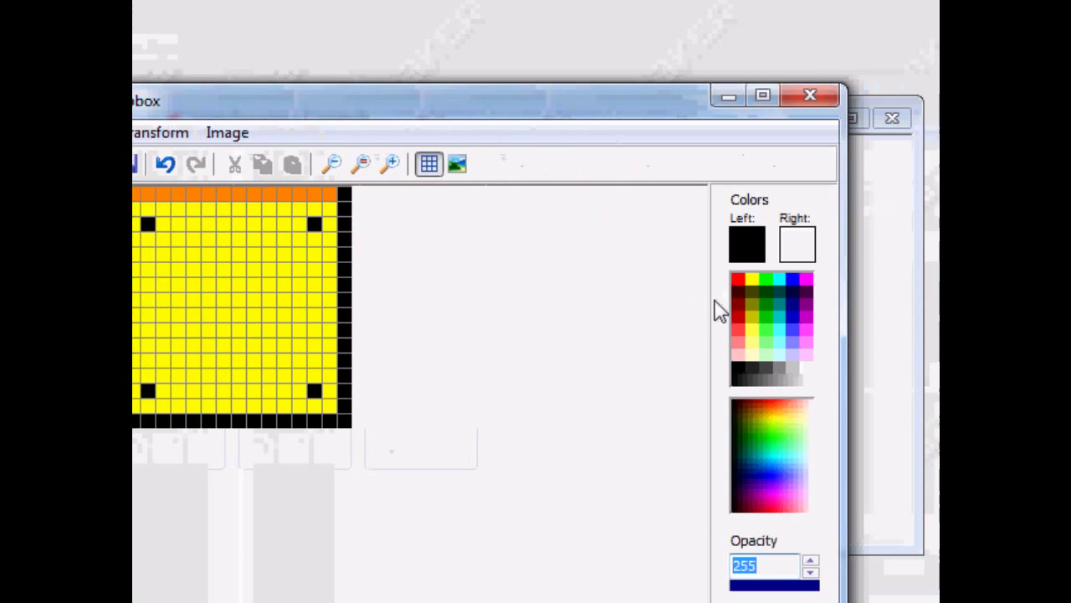
# Set the drawing colour to orange and pencil a two-pixel-thick question mark with its dot in the middle of the block
pyautogui.click(746, 245)
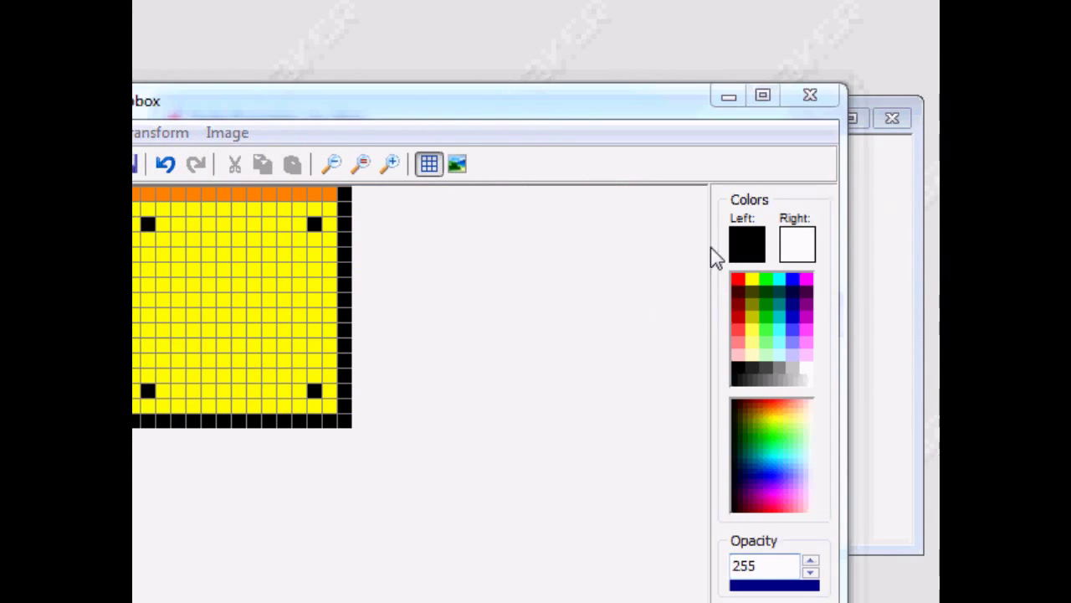
pyautogui.moveTo(376, 205); pyautogui.dragTo(624, 178)
pyautogui.click(307, 321)
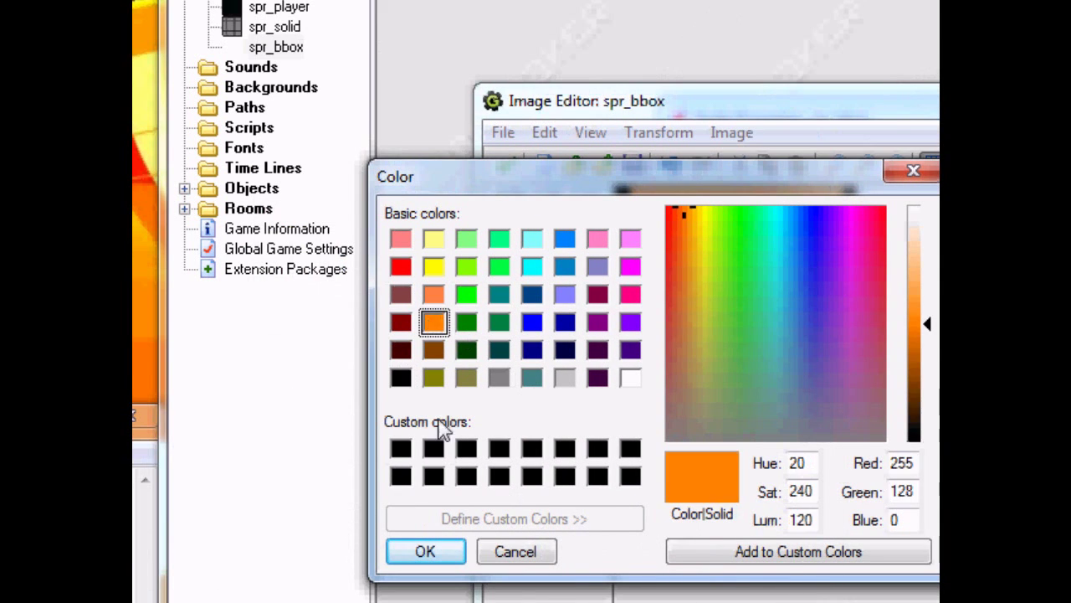
pyautogui.click(299, 551)
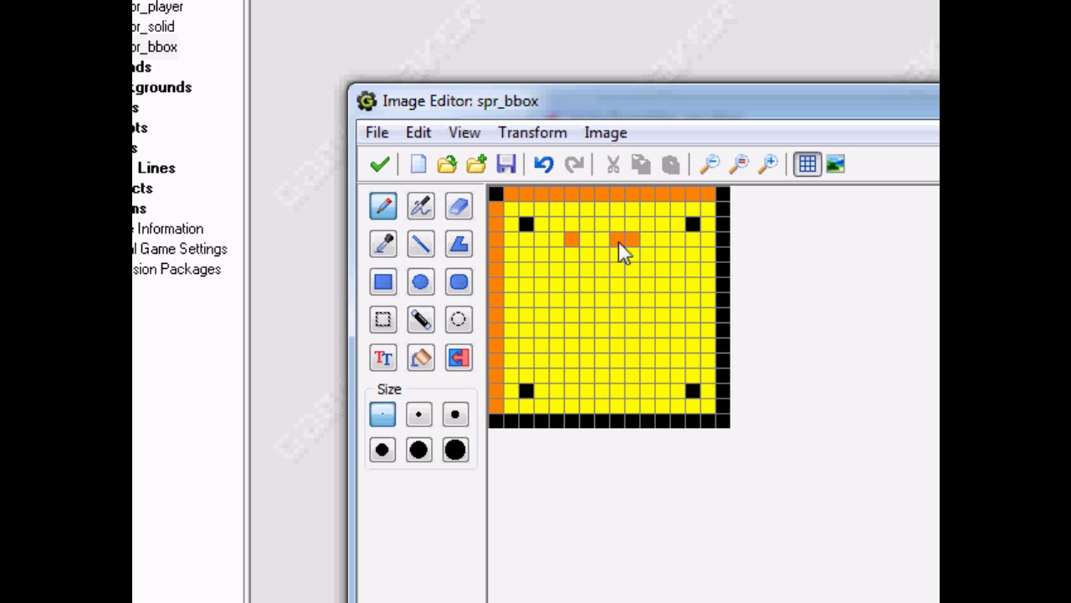
pyautogui.moveTo(600, 243); pyautogui.dragTo(590, 243)
pyautogui.click(648, 254)
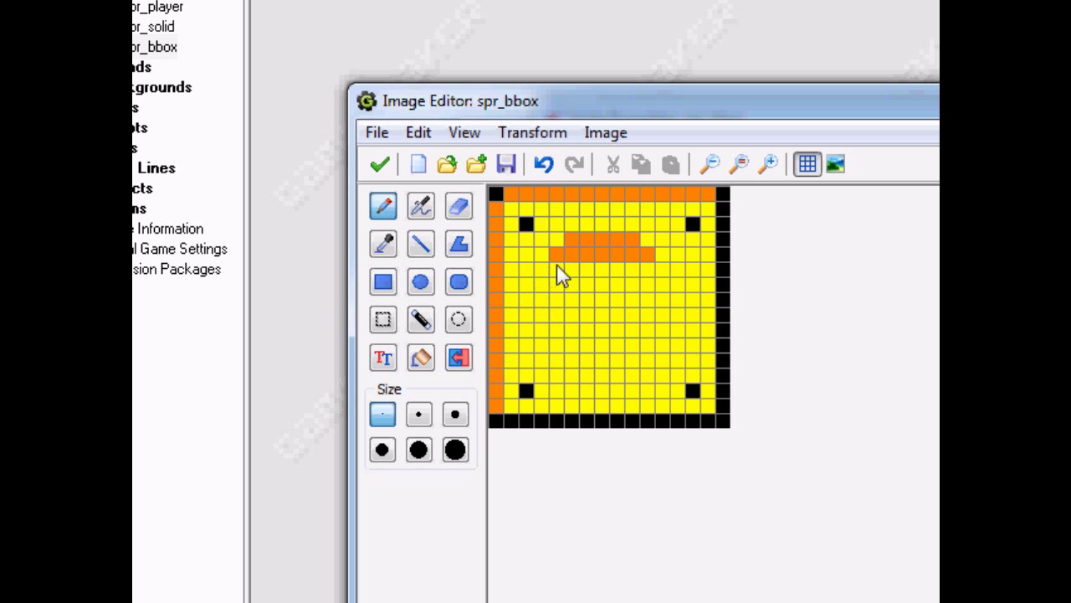
pyautogui.moveTo(562, 278); pyautogui.dragTo(570, 285)
pyautogui.click(635, 268)
pyautogui.click(619, 300)
pyautogui.click(649, 303)
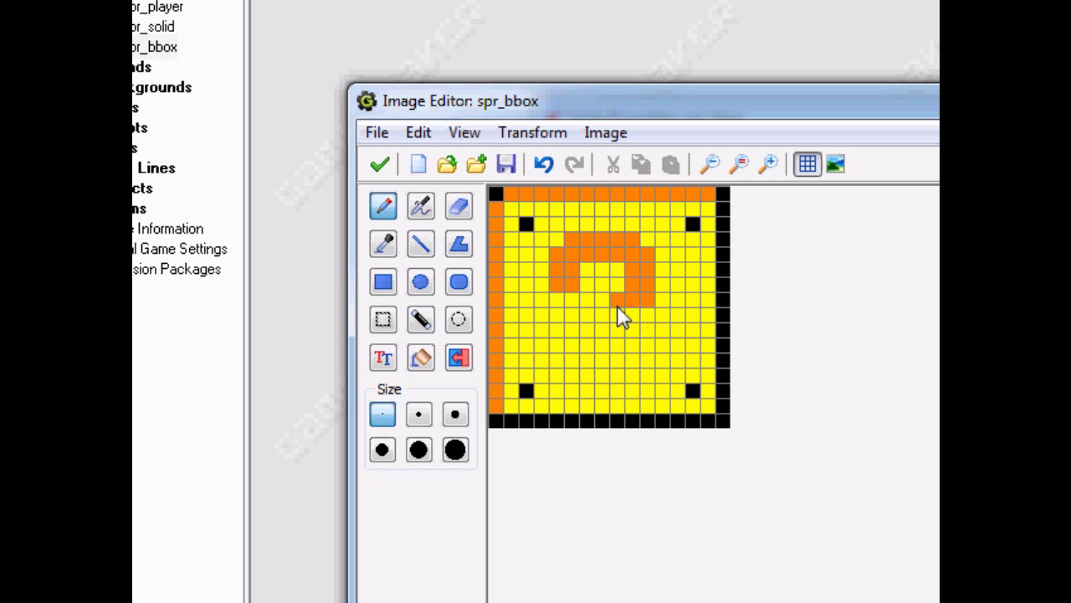
pyautogui.click(613, 316)
pyautogui.click(602, 363)
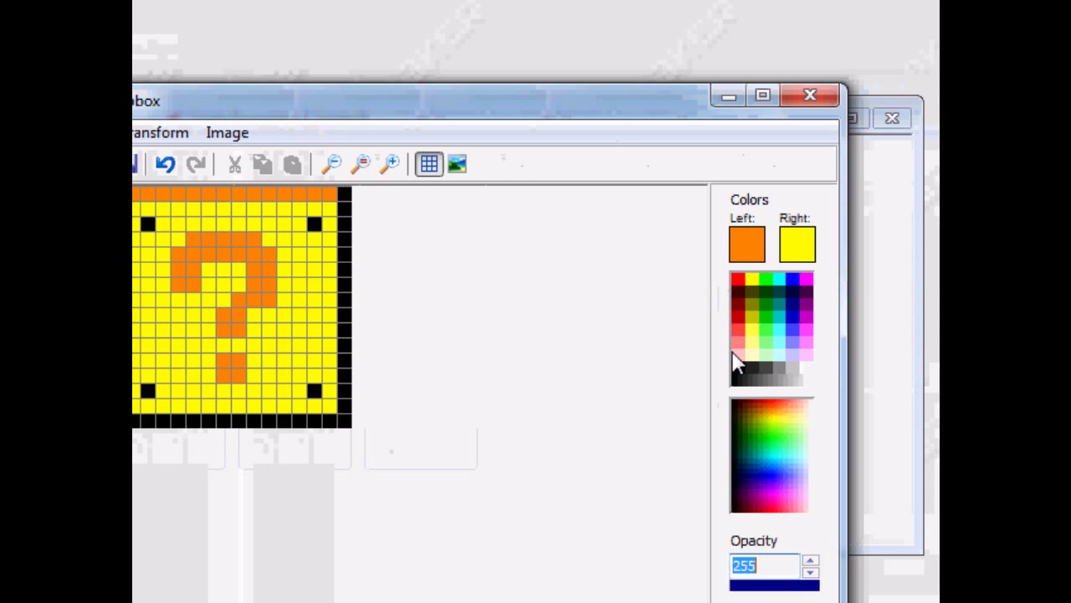
# Pencil a black shadow along the lower and right edges of the orange question mark and its dot, and accept the image
pyautogui.click(731, 361)
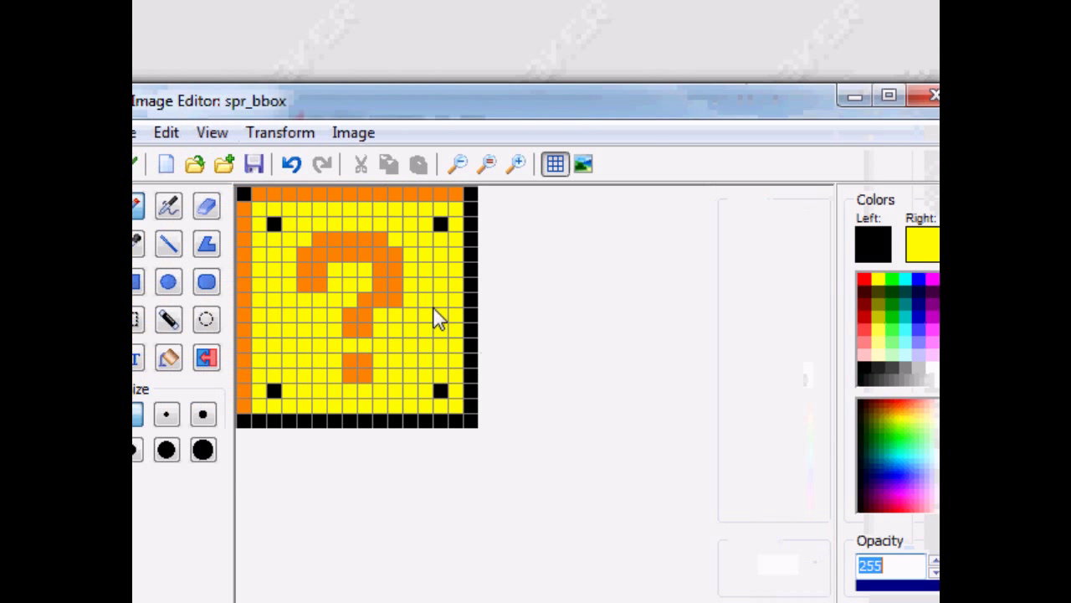
pyautogui.click(320, 299)
pyautogui.click(335, 284)
pyautogui.click(462, 268)
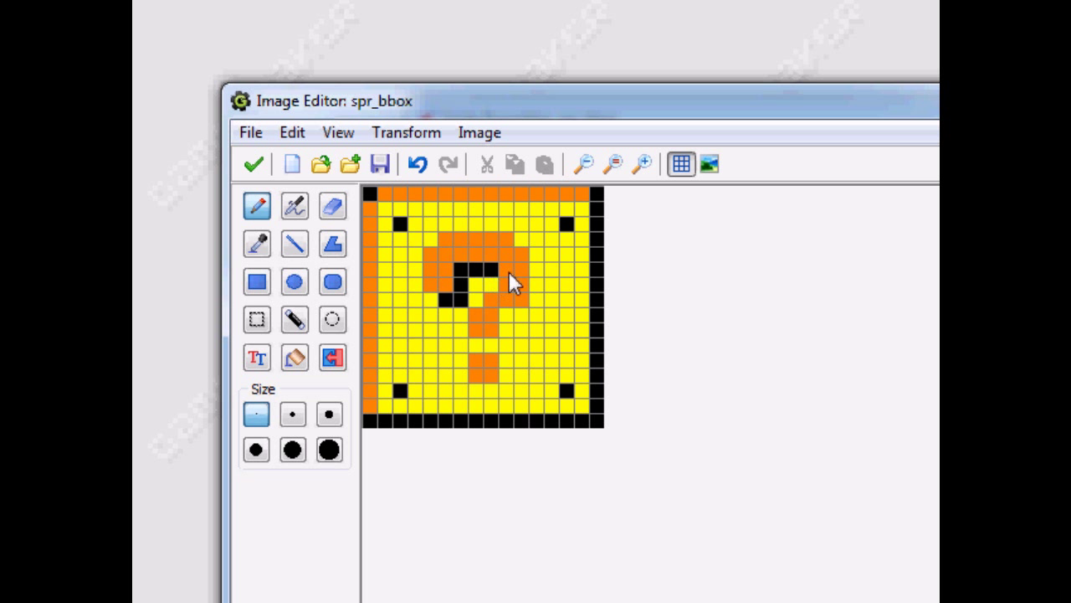
pyautogui.moveTo(537, 270)
pyautogui.mouseDown()
pyautogui.moveTo(536, 313)
pyautogui.moveTo(506, 317)
pyautogui.mouseUp()
pyautogui.click(506, 332)
pyautogui.click(493, 346)
pyautogui.click(506, 392)
pyautogui.click(495, 394)
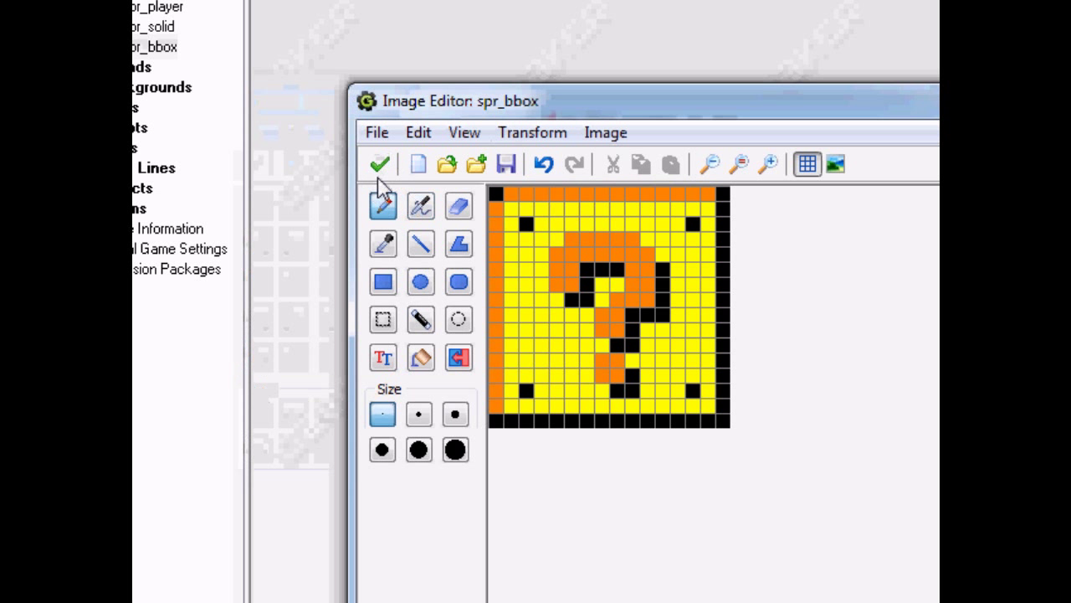
pyautogui.click(254, 164)
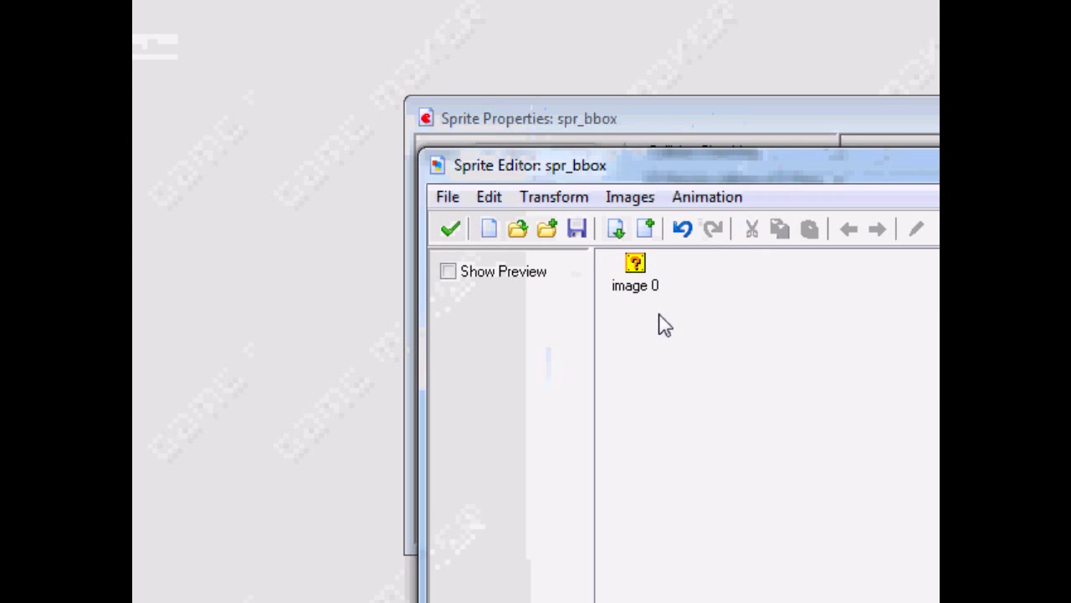
# Stretch the question-mark image to 32 by 32 pixels at Normal quality with the aspect ratio kept
pyautogui.click(646, 293)
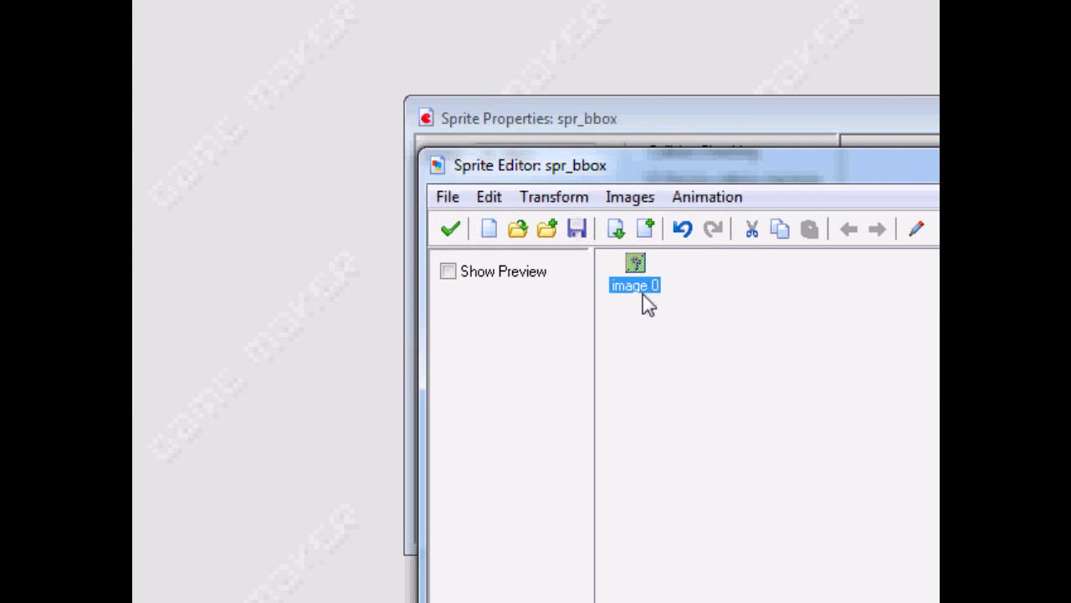
pyautogui.click(554, 198)
pyautogui.click(588, 378)
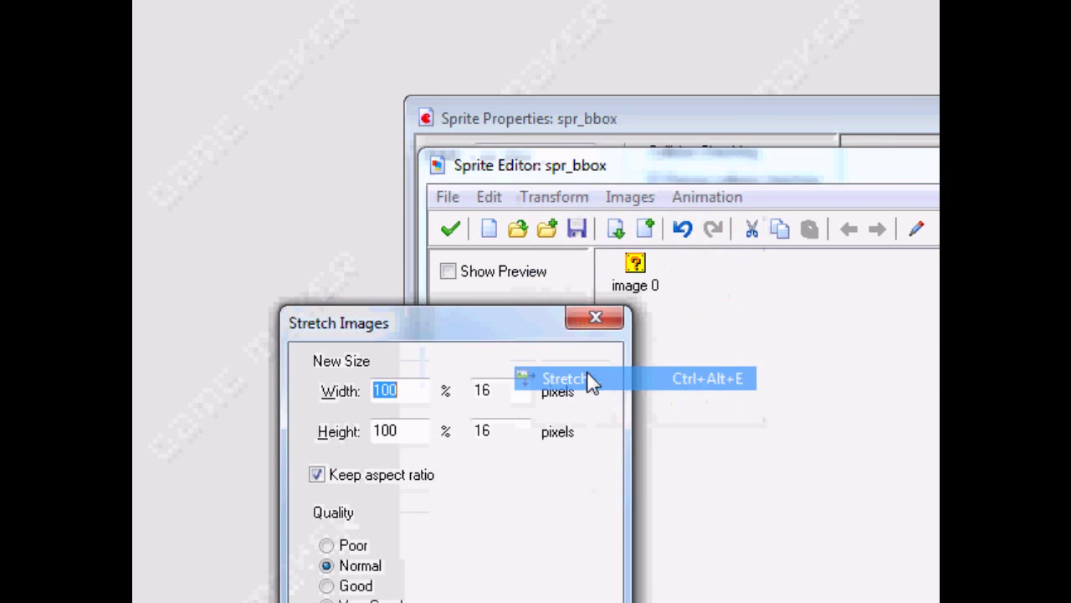
pyautogui.press('Tab')
pyautogui.write('32')
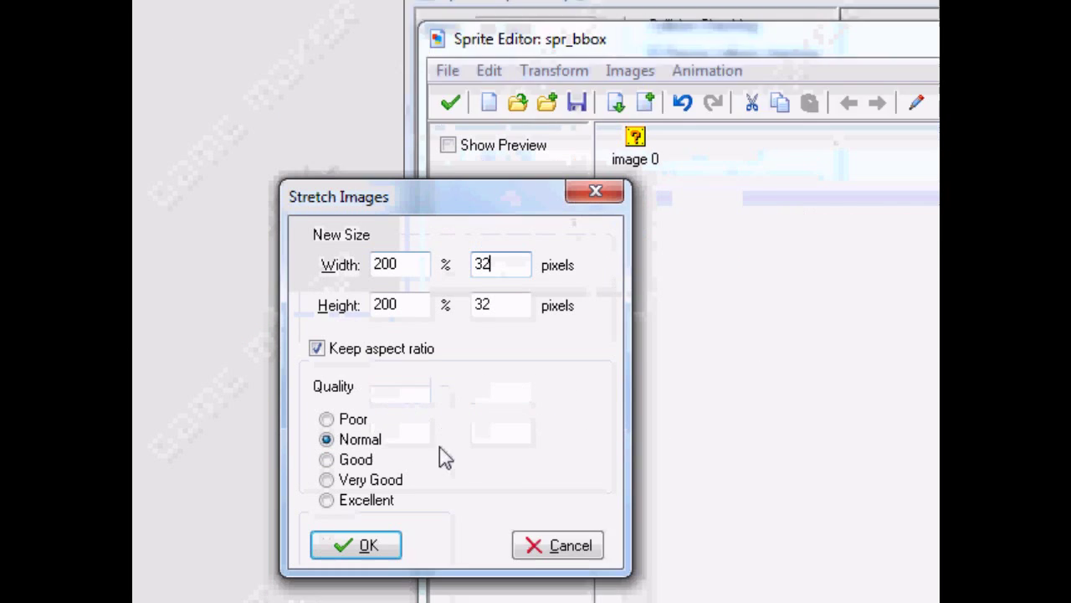
pyautogui.click(393, 545)
# Open the stretched image for editing and examine the question-mark block up close
pyautogui.doubleClick(655, 178)
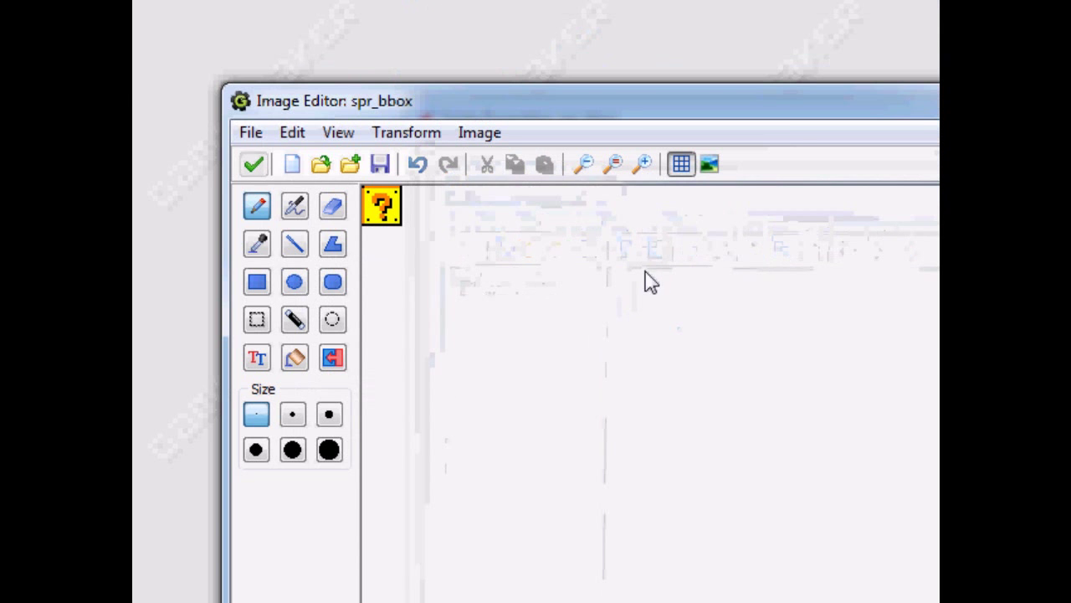
pyautogui.click(642, 165)
pyautogui.click(642, 165)
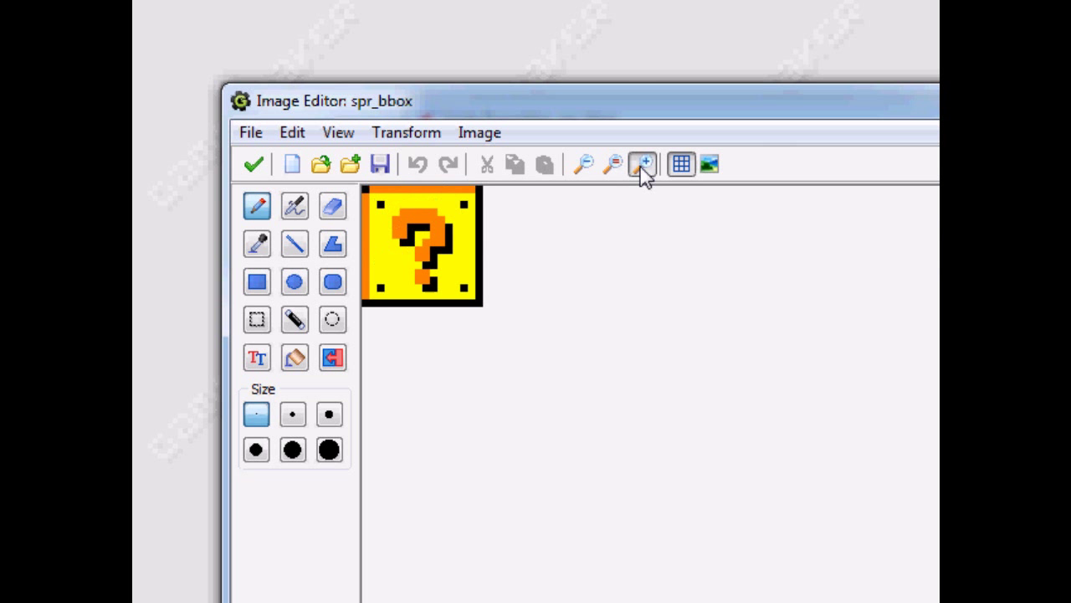
# Smooth the stepped corners by pencilling orange pixels onto the question mark and black pixels into the steps of its shadow
pyautogui.click(642, 165)
pyautogui.click(643, 165)
pyautogui.click(643, 165)
pyautogui.click(643, 165)
pyautogui.click(643, 165)
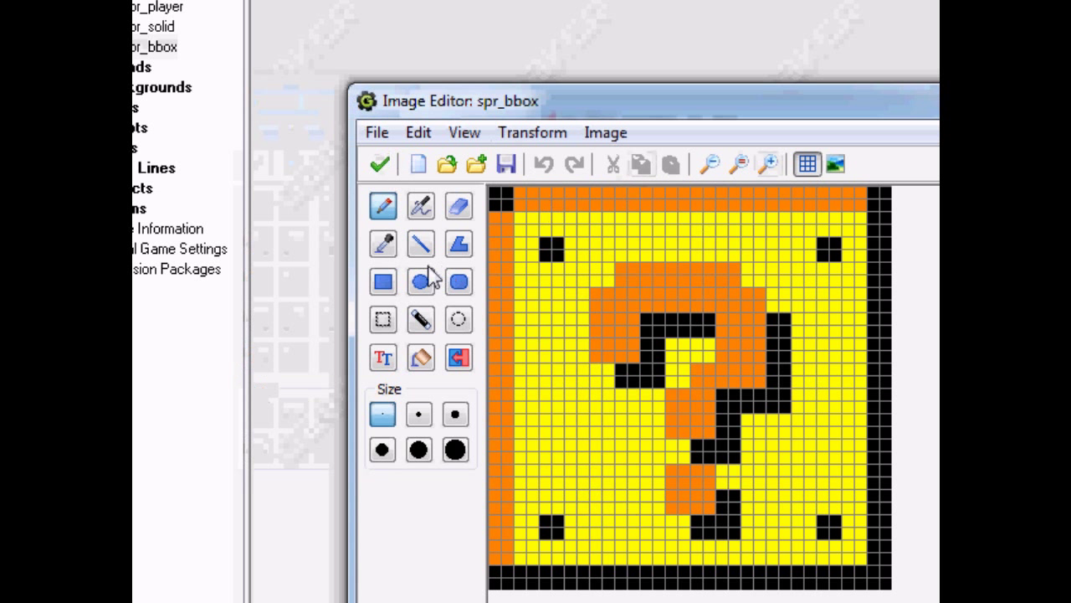
pyautogui.click(257, 242)
pyautogui.click(383, 207)
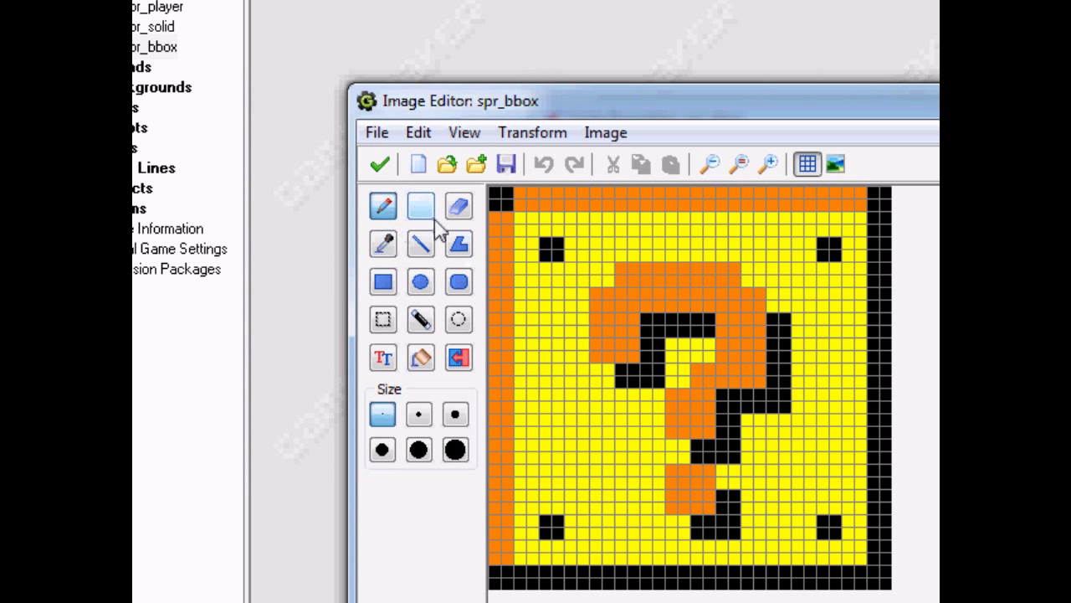
pyautogui.click(608, 281)
pyautogui.click(646, 319)
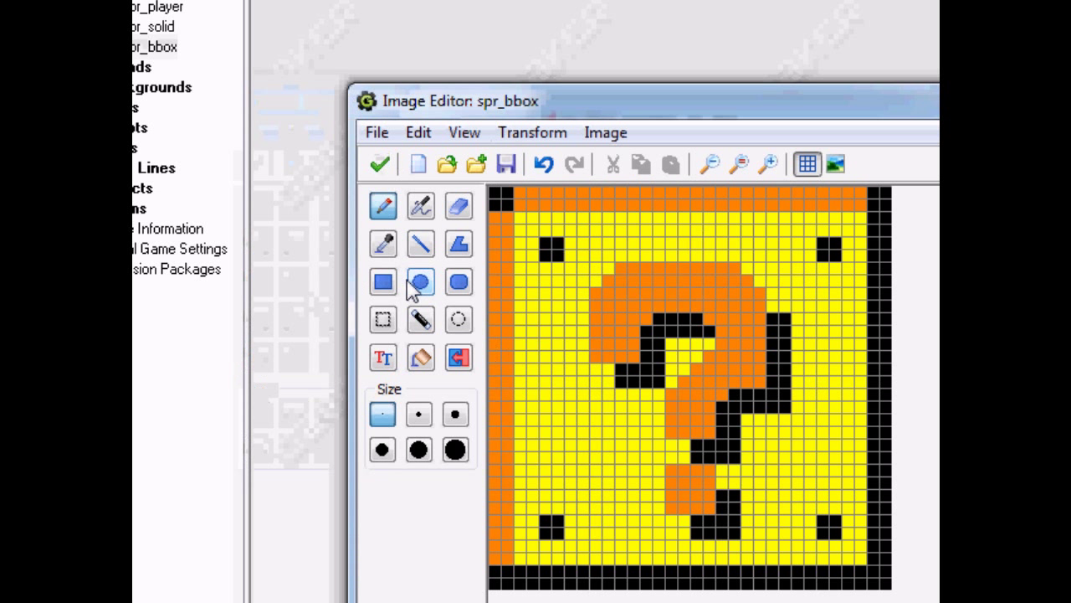
pyautogui.click(257, 243)
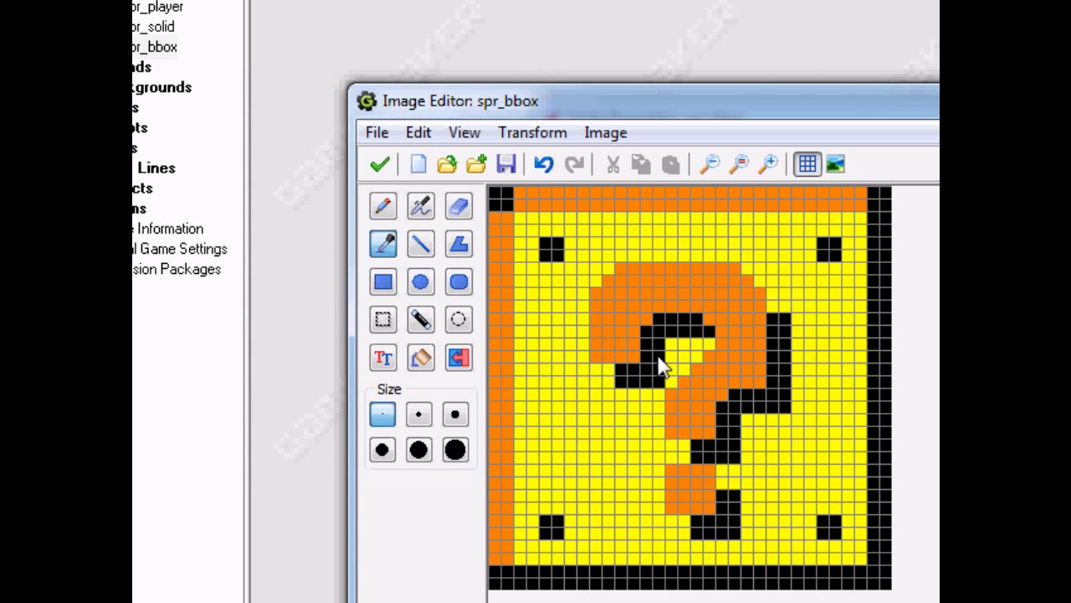
pyautogui.click(661, 399)
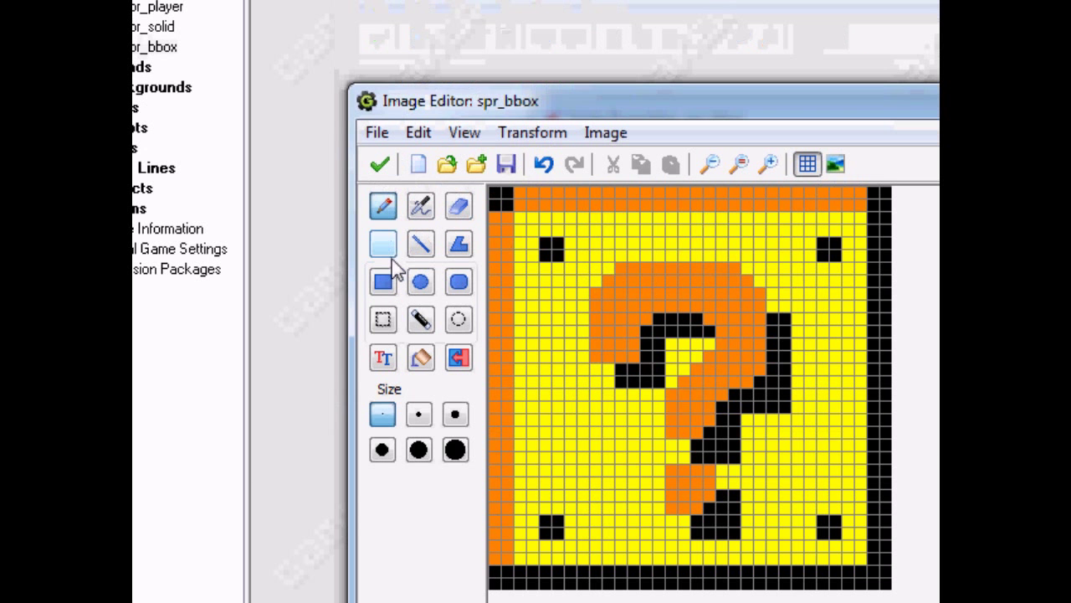
# Round the remaining square corners of the question mark, its dot and its shadow with yellow and black pixels, and accept the image
pyautogui.click(387, 126)
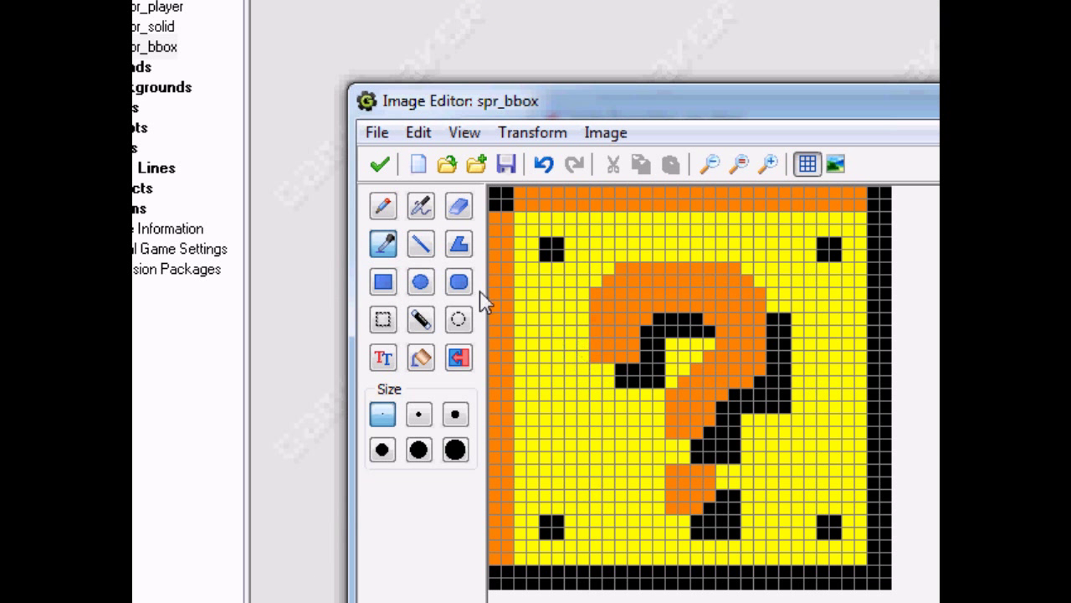
pyautogui.click(386, 209)
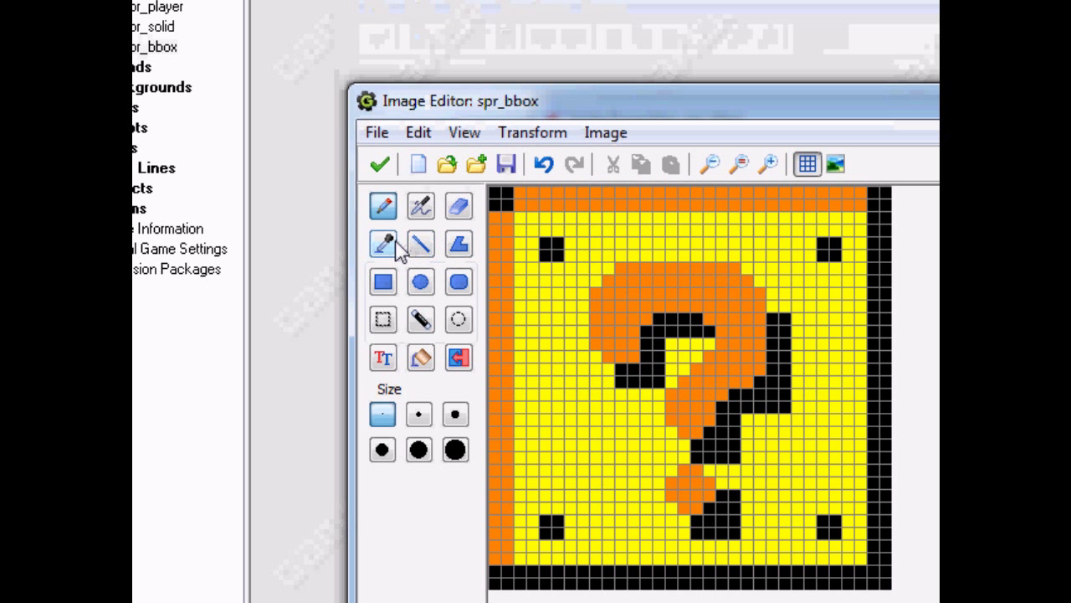
pyautogui.click(387, 117)
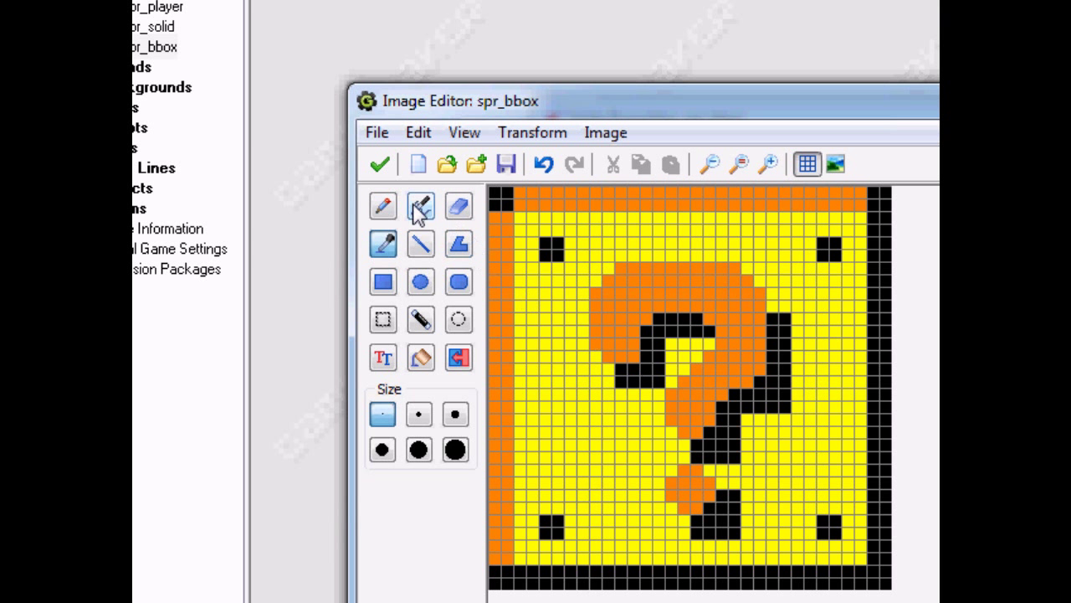
pyautogui.click(384, 207)
pyautogui.click(658, 383)
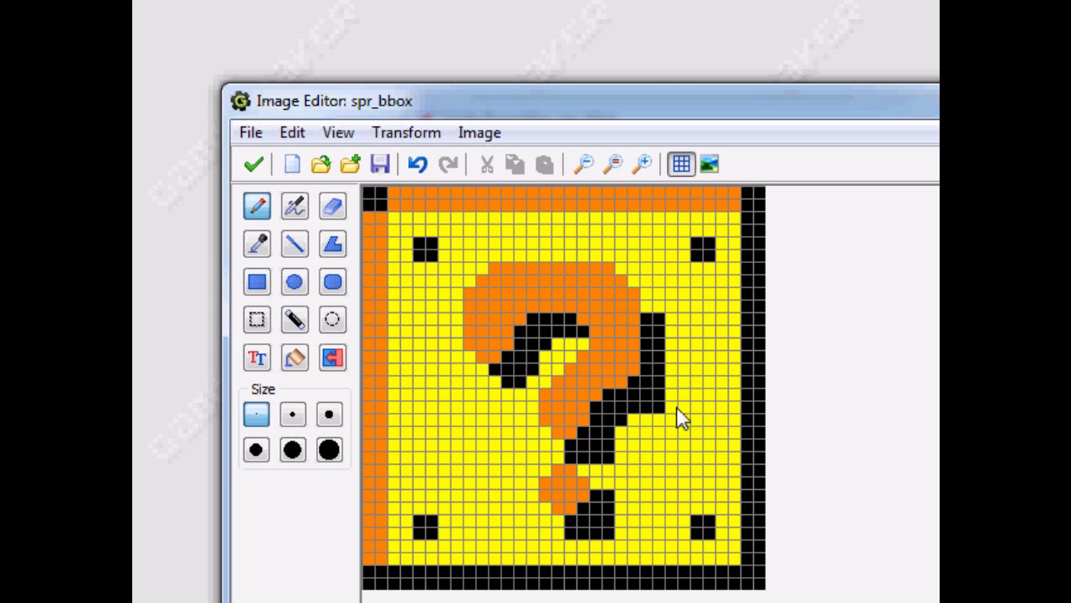
pyautogui.click(660, 408)
pyautogui.click(657, 323)
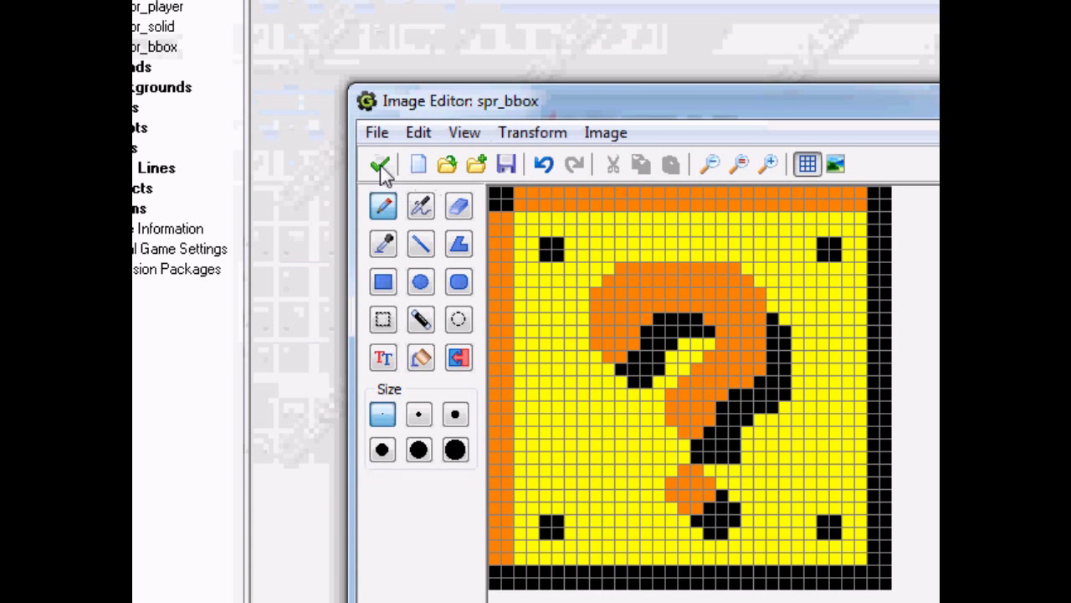
pyautogui.click(253, 38)
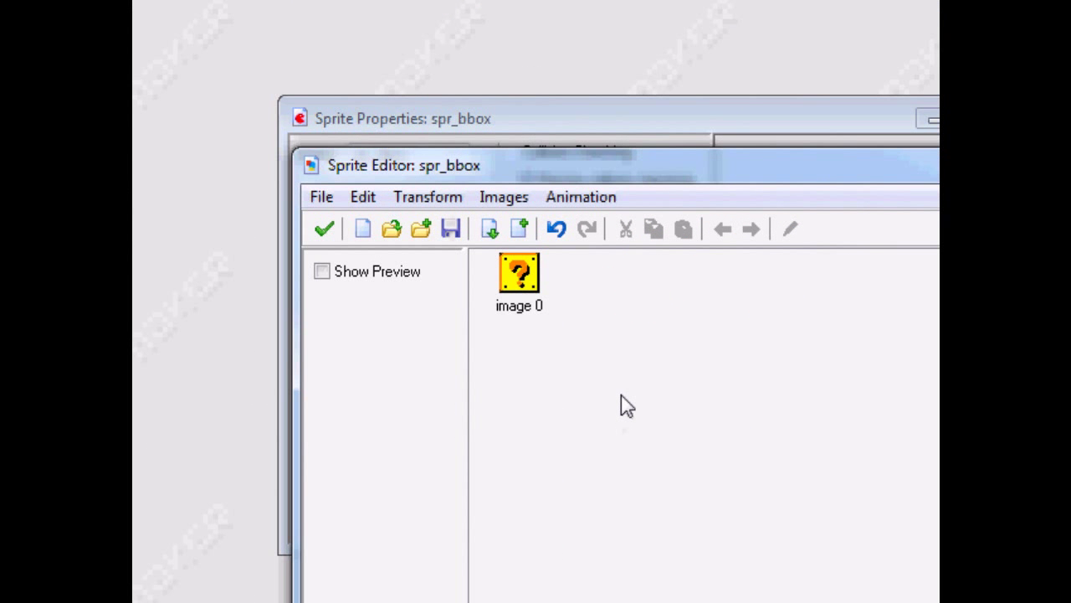
# Resize the canvas of the question-mark image to 64 by 64 pixels, keeping the aspect ratio and the centred position
pyautogui.click(522, 269)
pyautogui.click(428, 196)
pyautogui.click(497, 364)
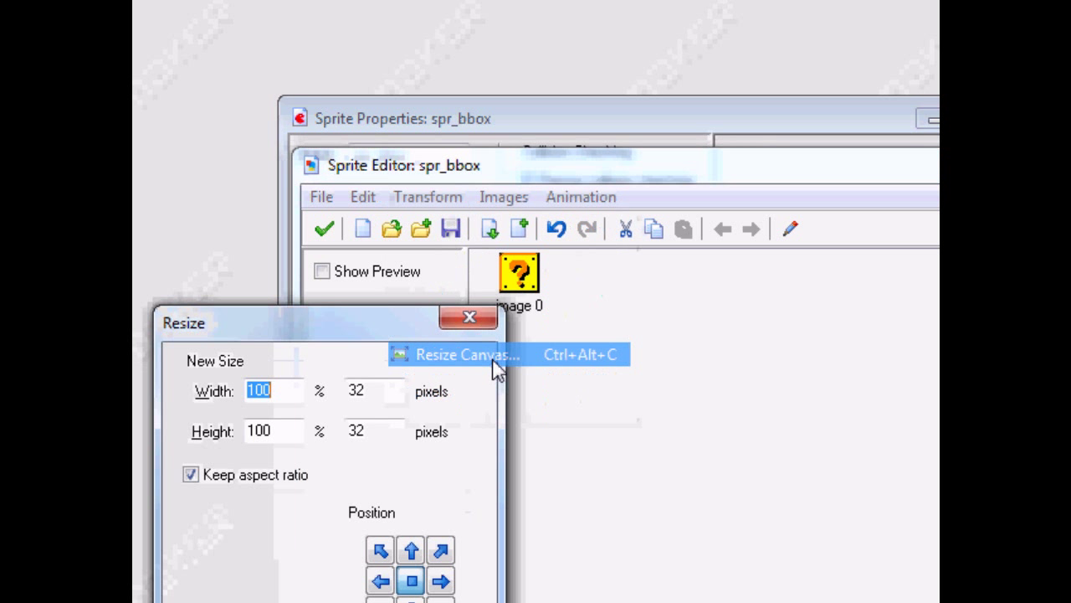
pyautogui.write('64')
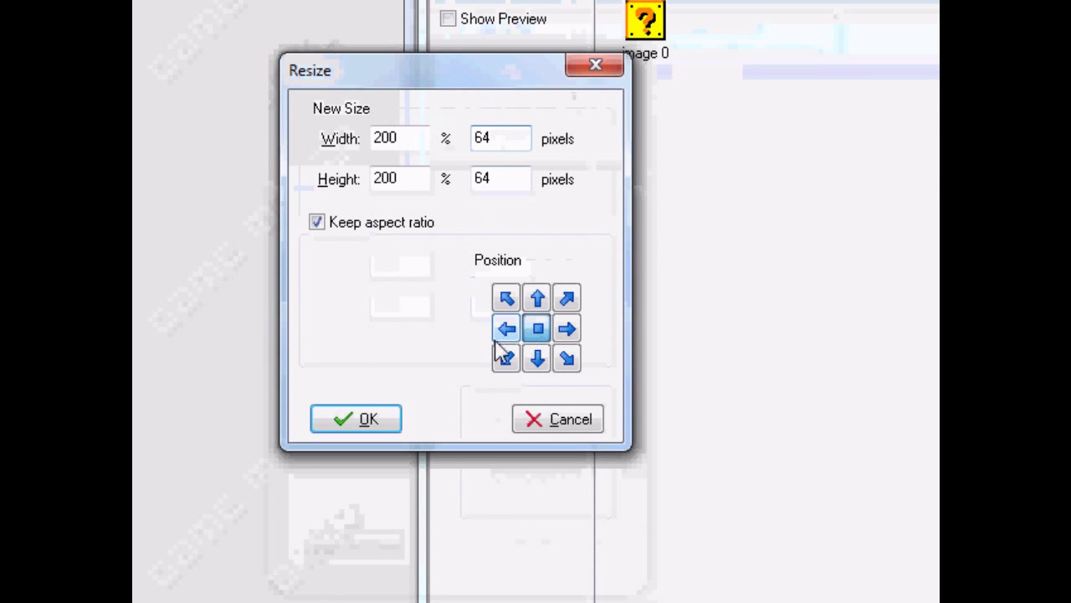
pyautogui.click(381, 414)
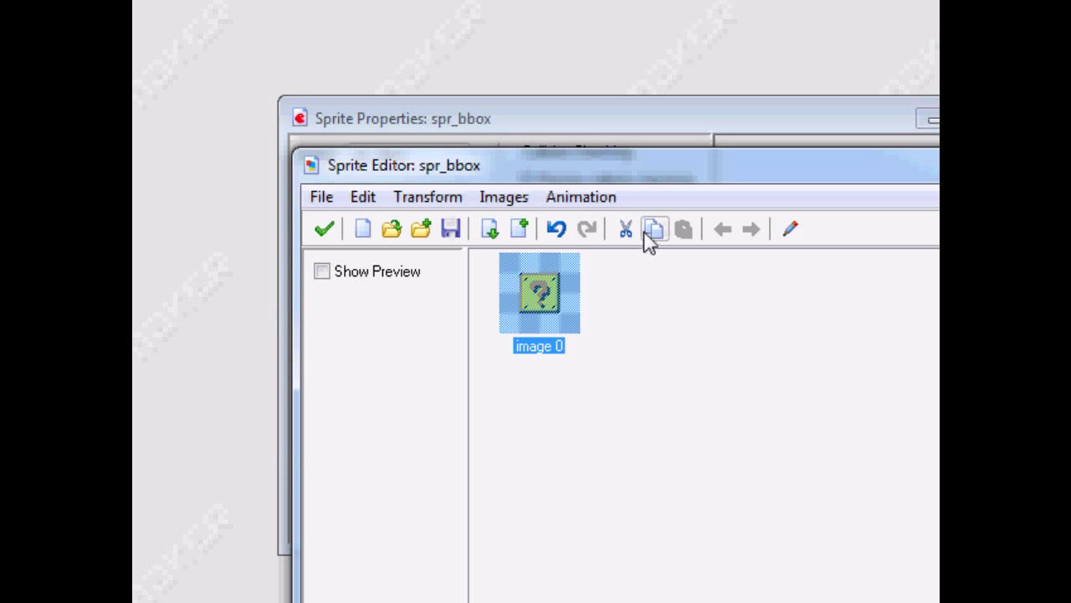
# Duplicate the question-mark image as a second frame and open the copy for editing
pyautogui.click(653, 231)
pyautogui.click(682, 230)
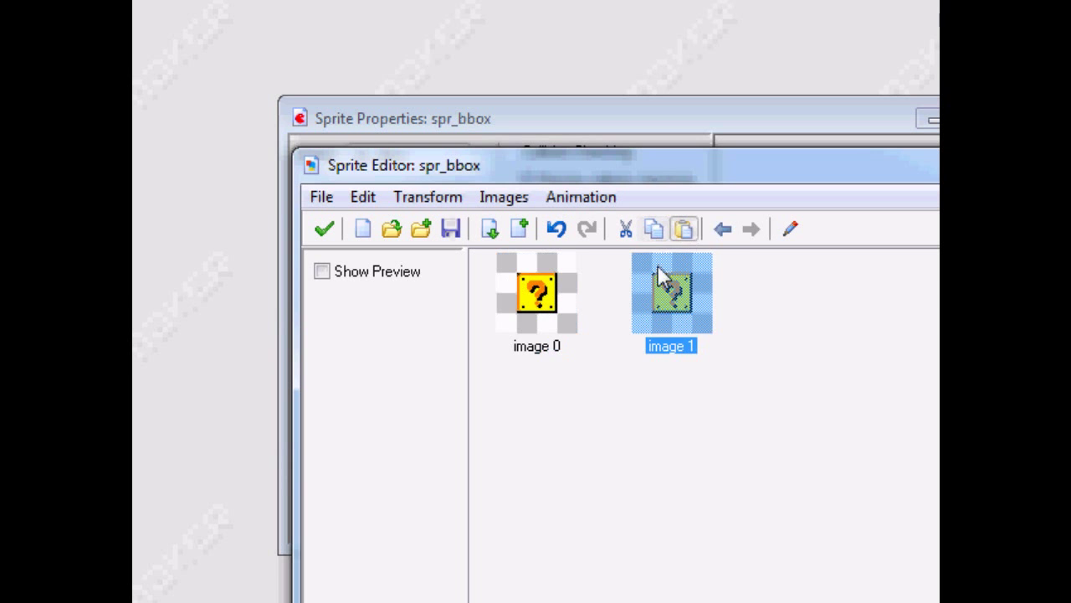
pyautogui.doubleClick(661, 284)
pyautogui.click(545, 164)
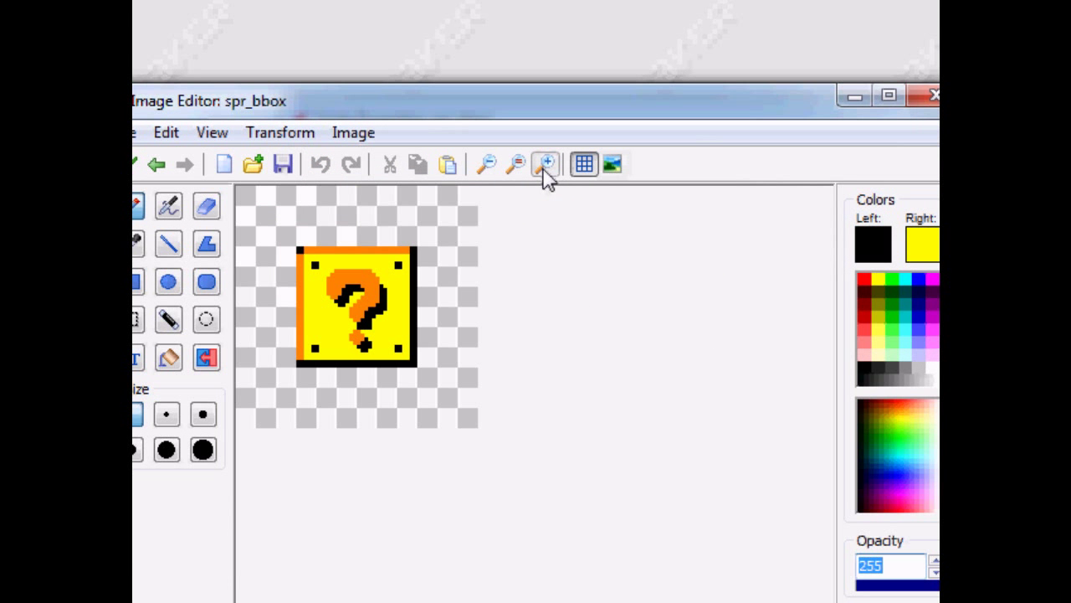
pyautogui.click(545, 164)
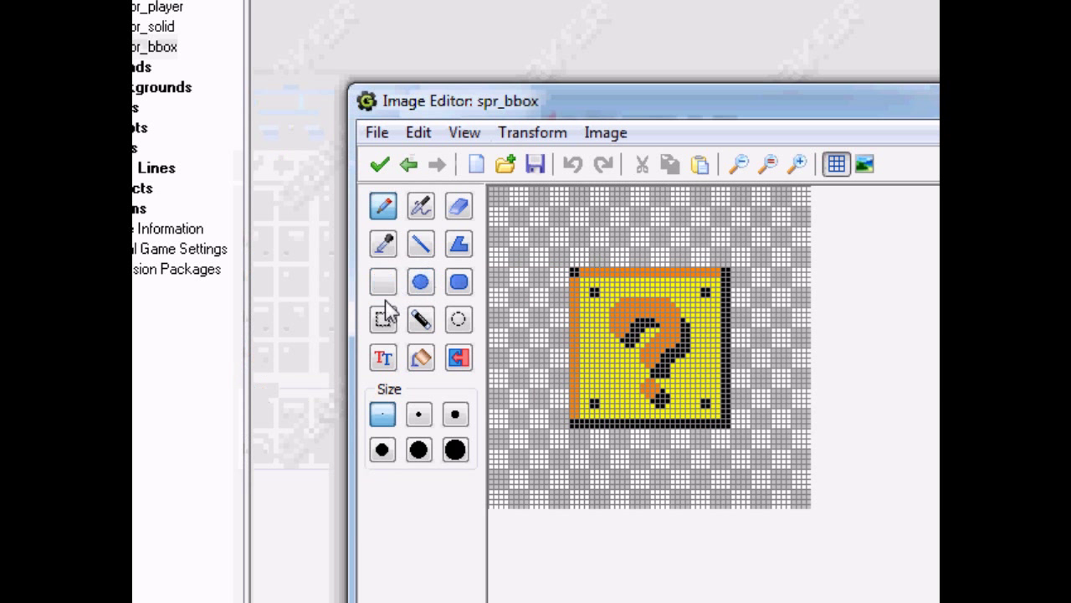
# Cut the block into four quarters, move each diagonally outward by about 4 pixels, and accept the image
pyautogui.click(257, 319)
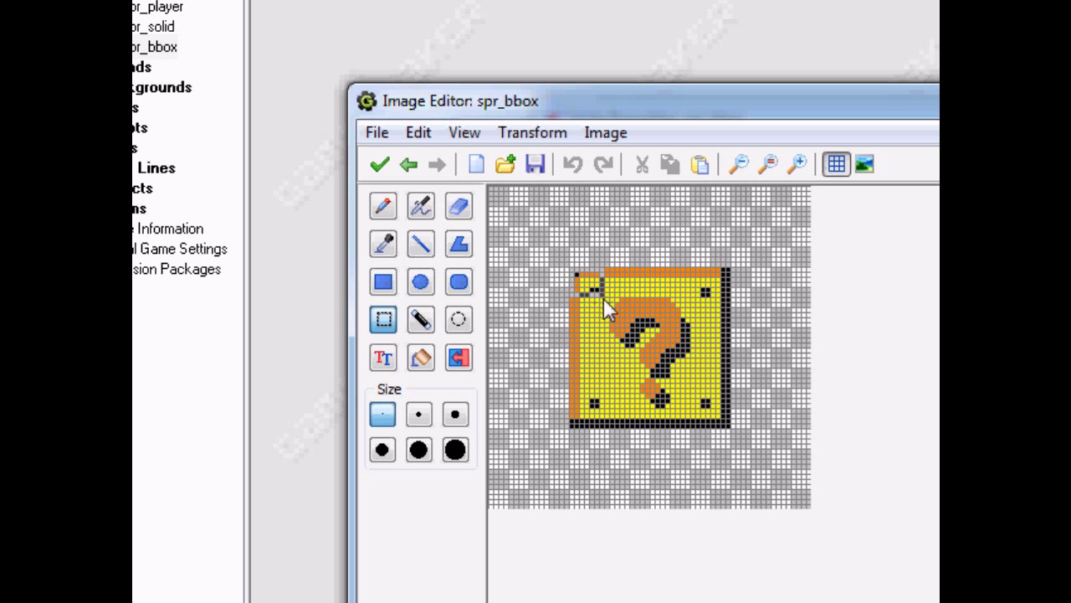
pyautogui.moveTo(606, 318)
pyautogui.mouseDown()
pyautogui.moveTo(603, 345)
pyautogui.moveTo(645, 342)
pyautogui.moveTo(641, 323)
pyautogui.moveTo(604, 321)
pyautogui.moveTo(605, 305)
pyautogui.mouseUp()
pyautogui.moveTo(654, 267); pyautogui.dragTo(702, 341)
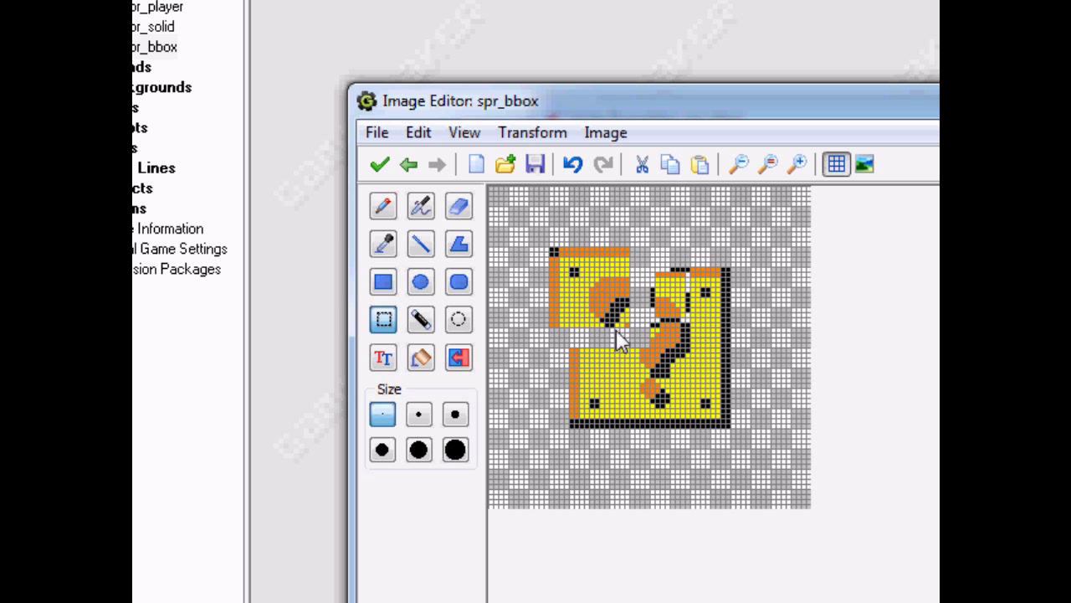
pyautogui.moveTo(654, 344); pyautogui.dragTo(729, 268)
pyautogui.click(693, 302)
pyautogui.moveTo(693, 301); pyautogui.dragTo(714, 282)
pyautogui.moveTo(653, 351); pyautogui.dragTo(739, 432)
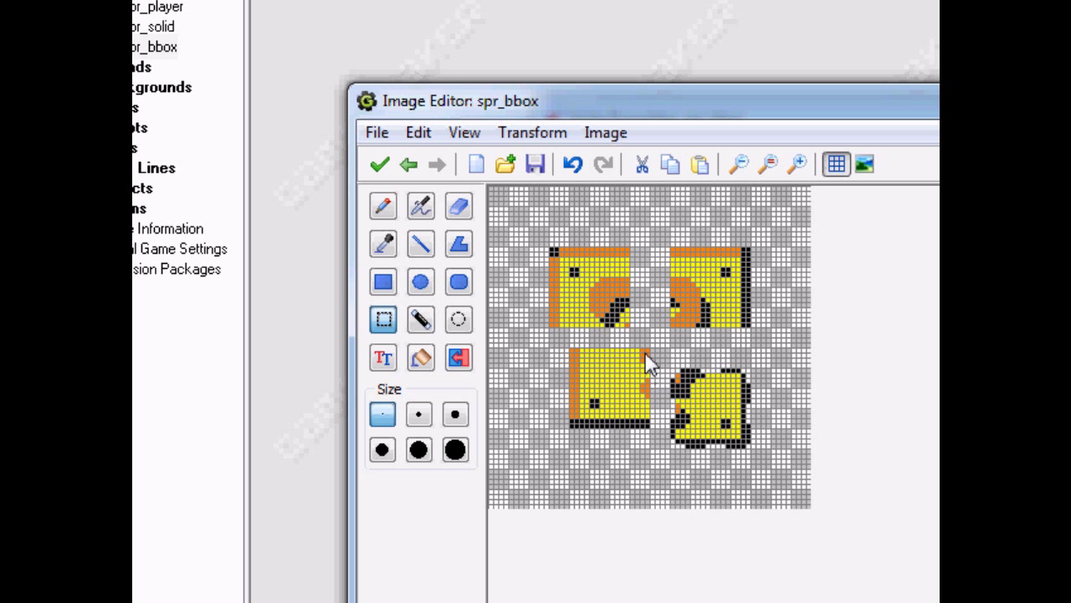
pyautogui.moveTo(646, 349); pyautogui.dragTo(583, 427)
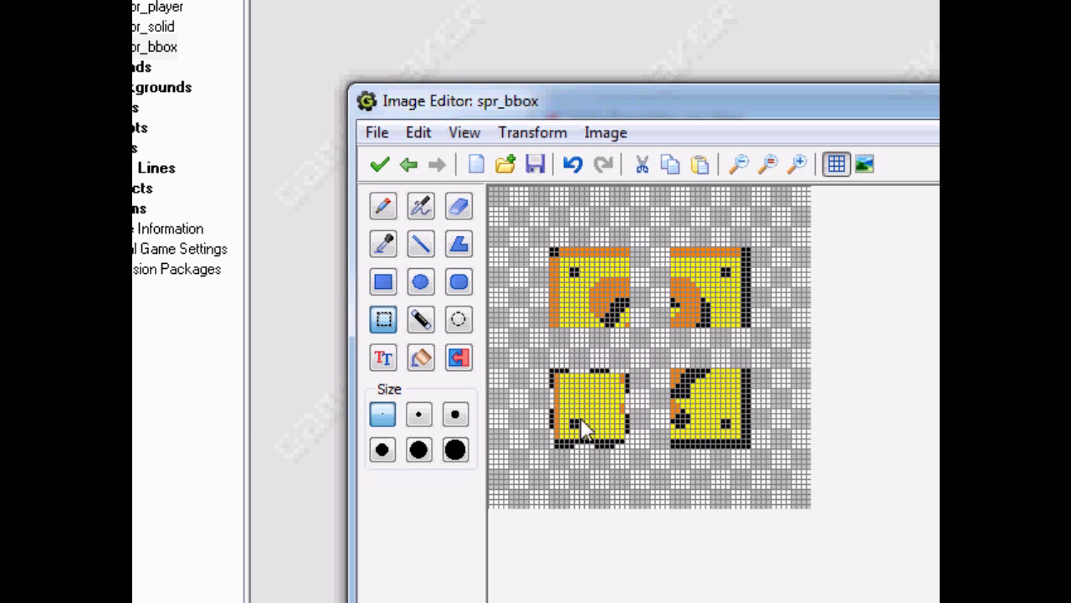
pyautogui.click(379, 164)
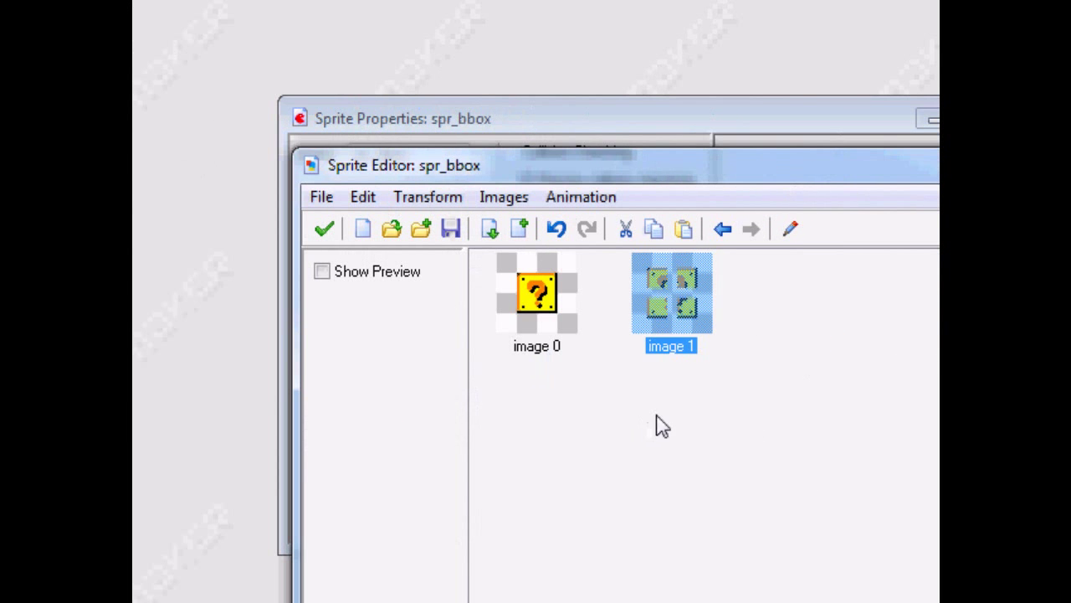
# Duplicate the frame with the four separated quarters as a third frame and open that copy for editing
pyautogui.click(654, 228)
pyautogui.click(683, 228)
pyautogui.doubleClick(653, 303)
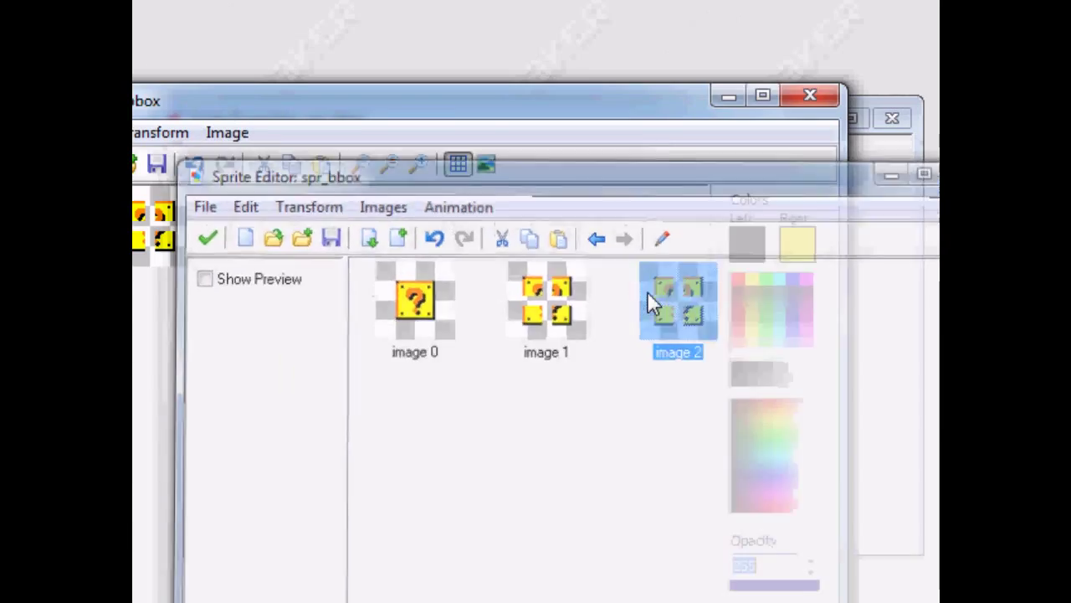
pyautogui.click(417, 162)
pyautogui.click(418, 162)
pyautogui.click(417, 162)
pyautogui.click(418, 161)
pyautogui.click(417, 162)
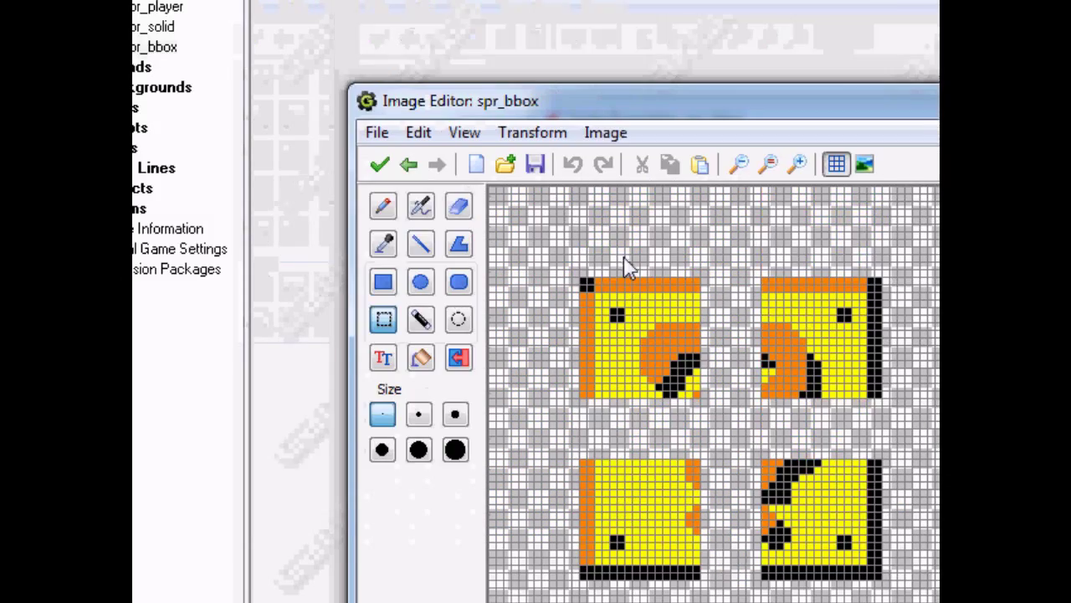
pyautogui.click(739, 164)
pyautogui.click(739, 164)
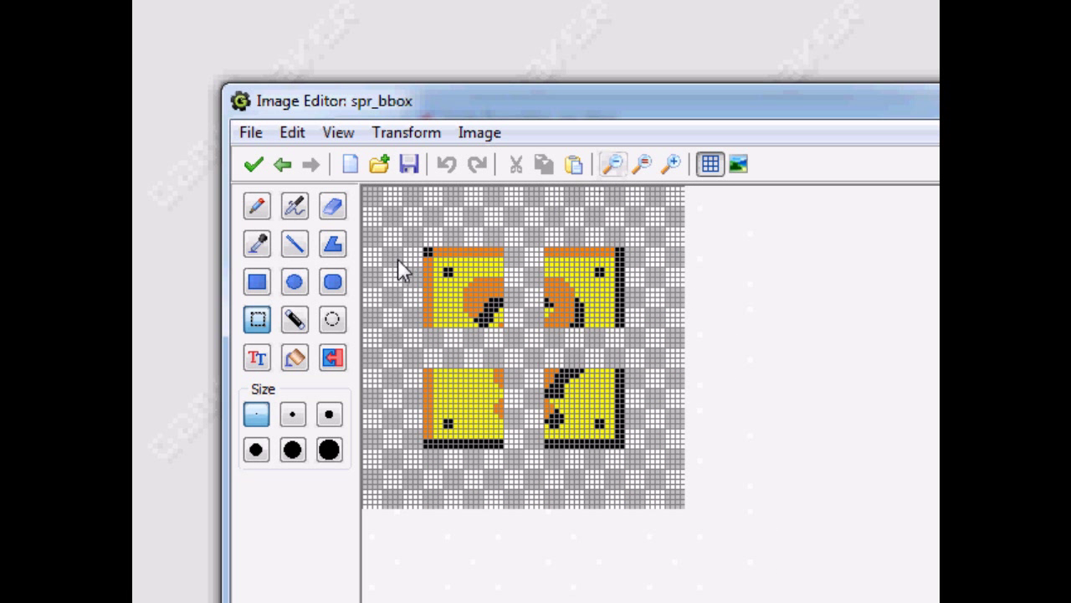
# Move each of the block's four quarters about 4 more pixels diagonally outward
pyautogui.moveTo(457, 277); pyautogui.dragTo(474, 300)
pyautogui.moveTo(544, 246); pyautogui.dragTo(631, 311)
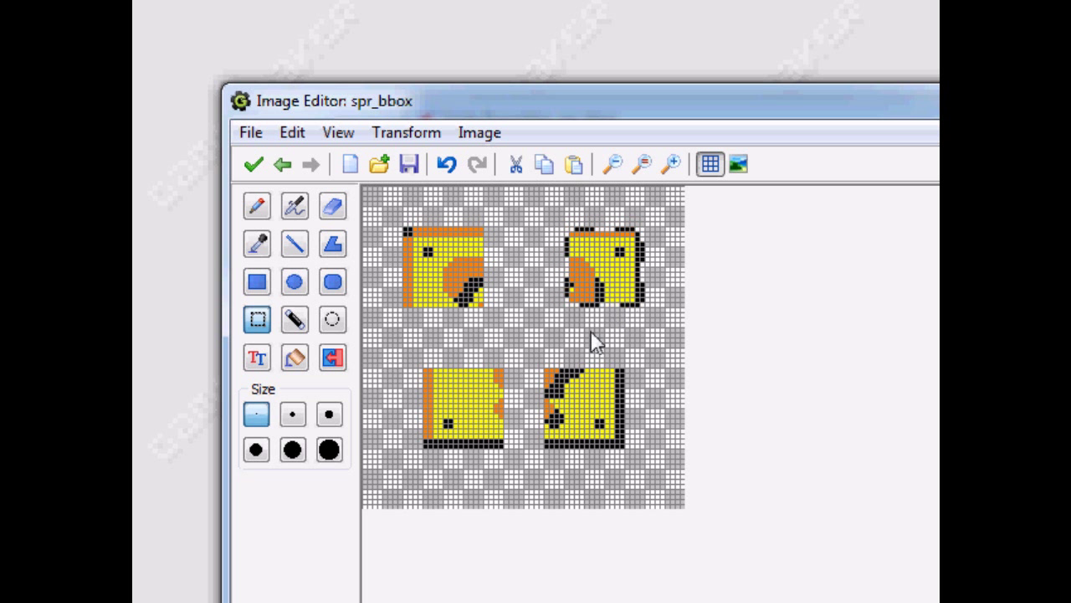
pyautogui.moveTo(546, 371); pyautogui.dragTo(626, 449)
pyautogui.moveTo(626, 322); pyautogui.dragTo(625, 322)
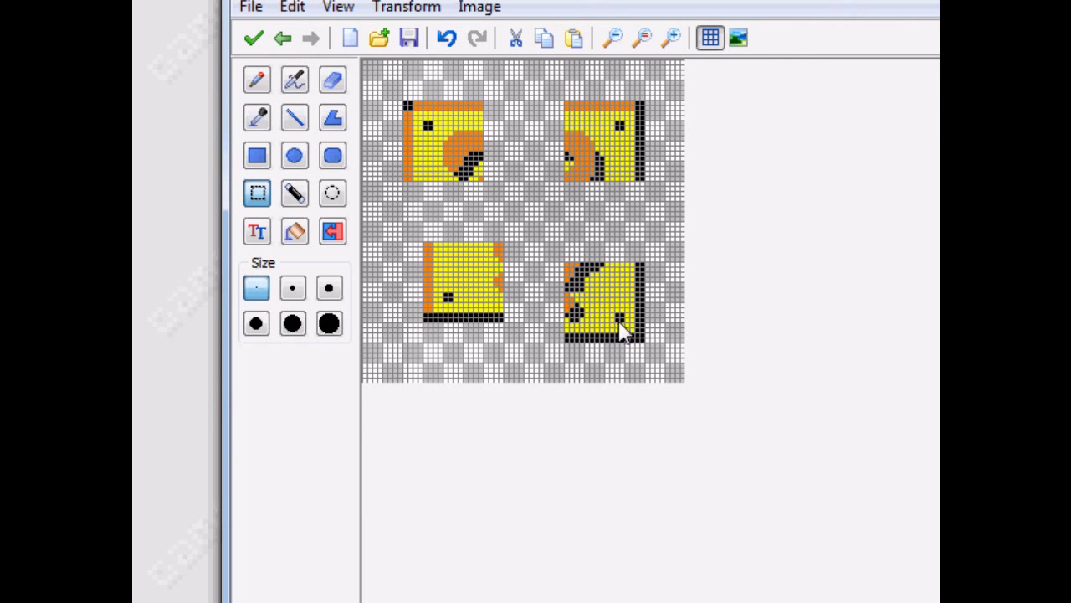
pyautogui.moveTo(503, 244); pyautogui.dragTo(433, 327)
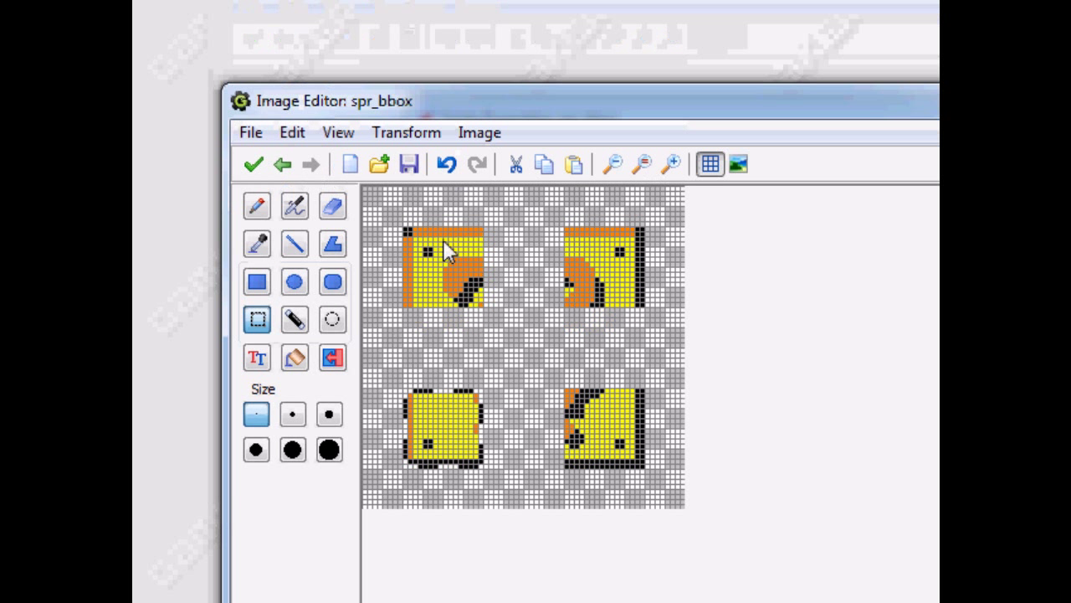
# Split the block's upper-left quarter into four pieces, shifting its outer three pieces about 4 pixels away from the inner one
pyautogui.moveTo(405, 102); pyautogui.dragTo(423, 114)
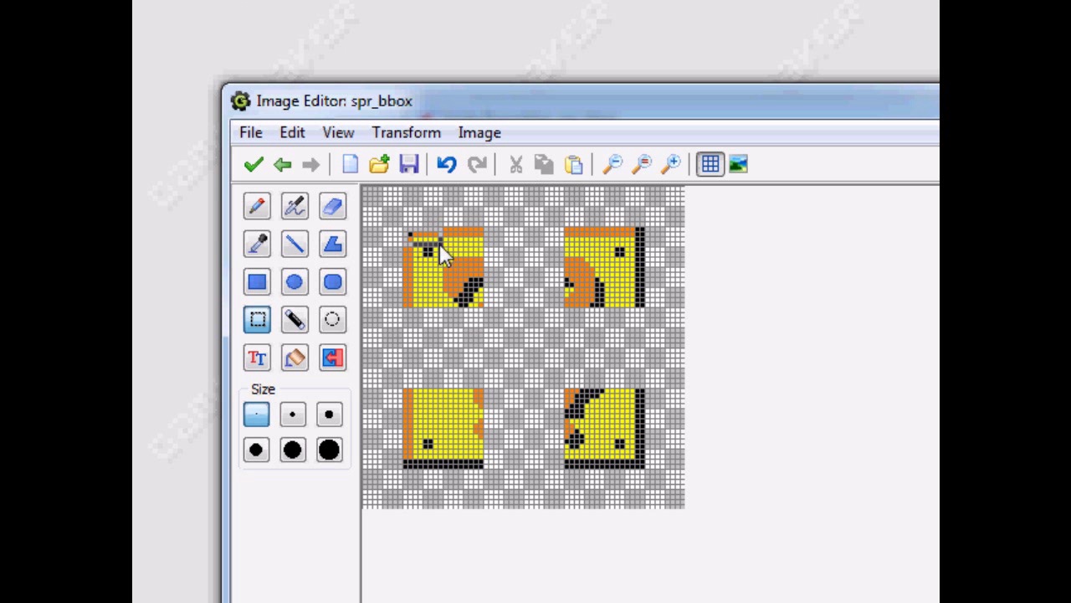
pyautogui.moveTo(437, 259); pyautogui.dragTo(410, 232)
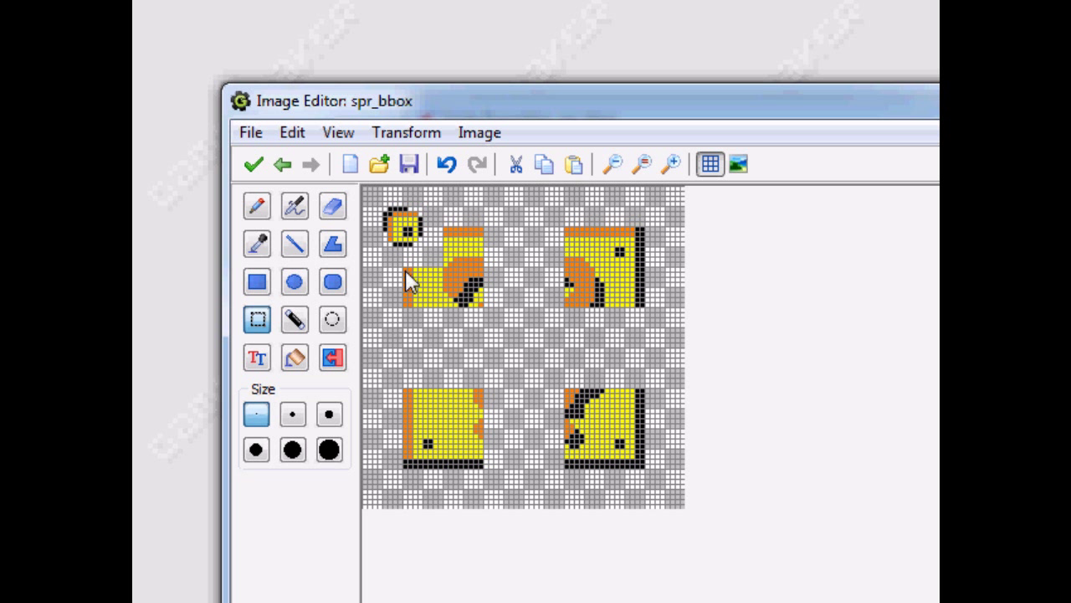
pyautogui.click(407, 271)
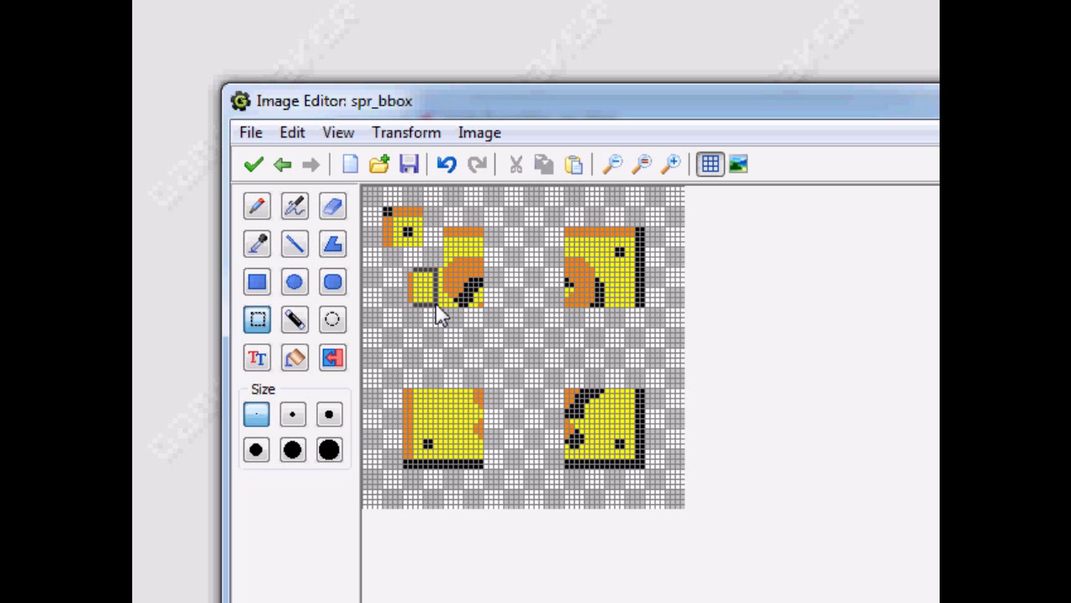
pyautogui.moveTo(438, 302); pyautogui.dragTo(417, 295)
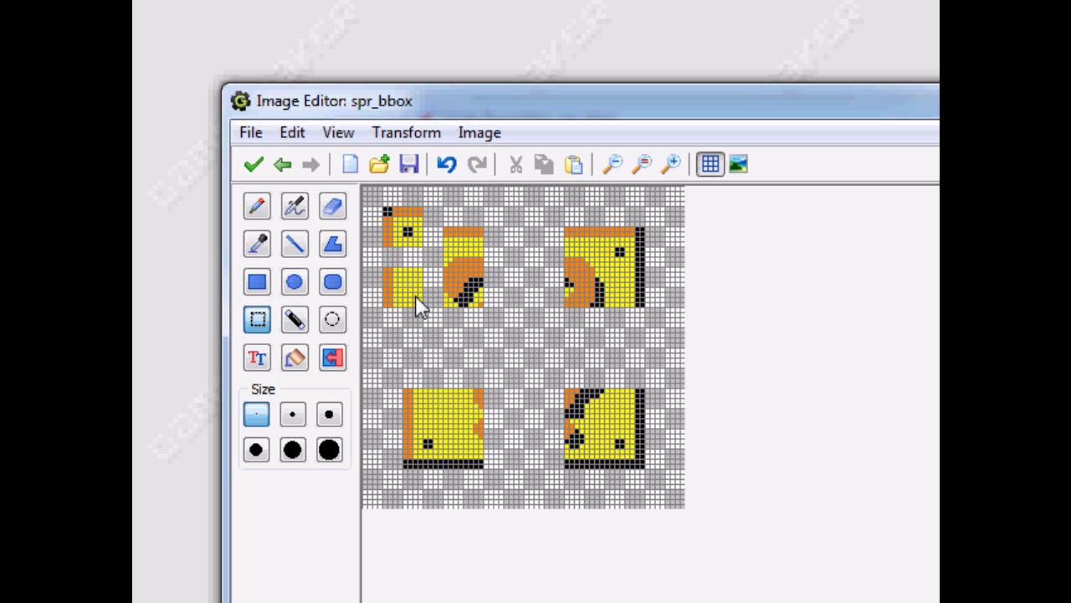
pyautogui.moveTo(444, 228); pyautogui.dragTo(477, 228)
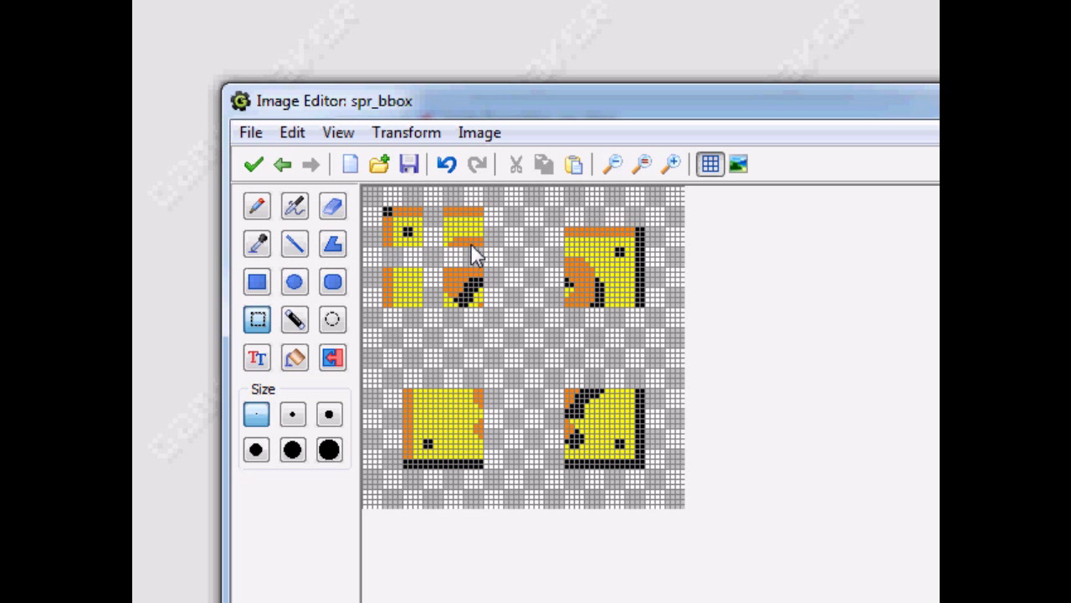
# Split the block's upper-right quarter into four pieces, shifting its outer three pieces about 4 pixels up or right
pyautogui.moveTo(567, 232); pyautogui.dragTo(596, 234)
pyautogui.click(608, 264)
pyautogui.moveTo(608, 264)
pyautogui.mouseDown()
pyautogui.moveTo(642, 227)
pyautogui.moveTo(646, 235)
pyautogui.mouseUp()
pyautogui.moveTo(604, 268); pyautogui.dragTo(649, 296)
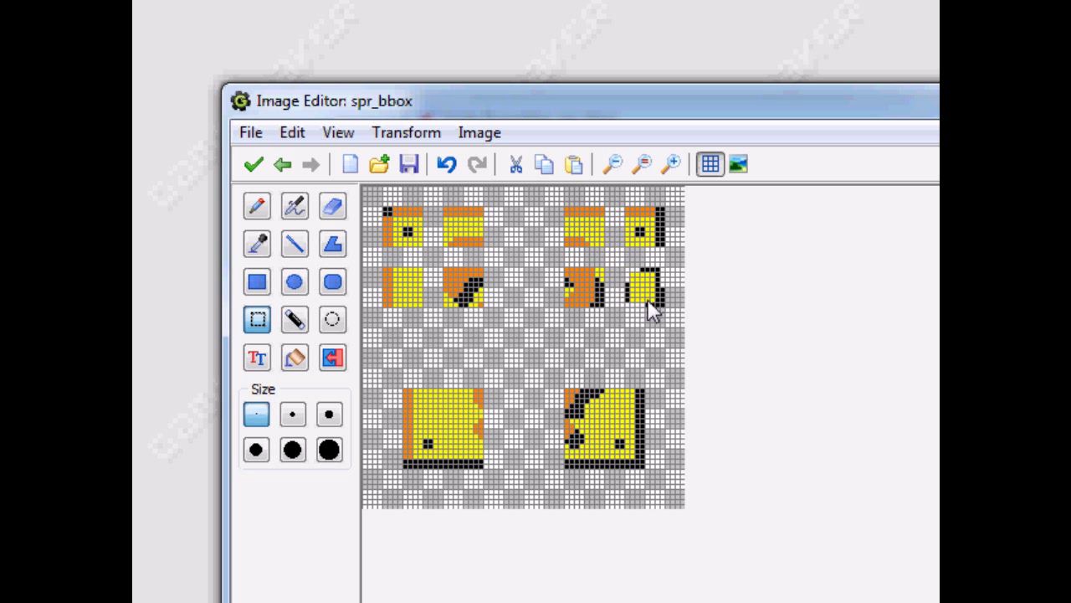
# Split the block's lower-right quarter into four pieces, shifting its outer three pieces about 4 pixels right or down
pyautogui.moveTo(605, 389); pyautogui.dragTo(638, 417)
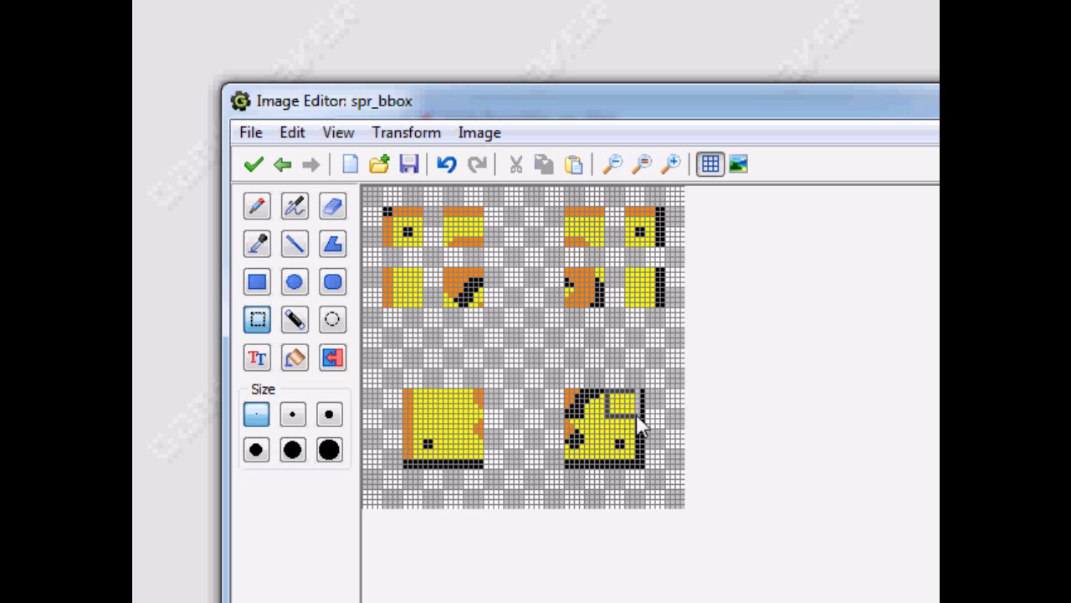
pyautogui.moveTo(622, 423); pyautogui.dragTo(644, 465)
pyautogui.moveTo(644, 339); pyautogui.dragTo(654, 356)
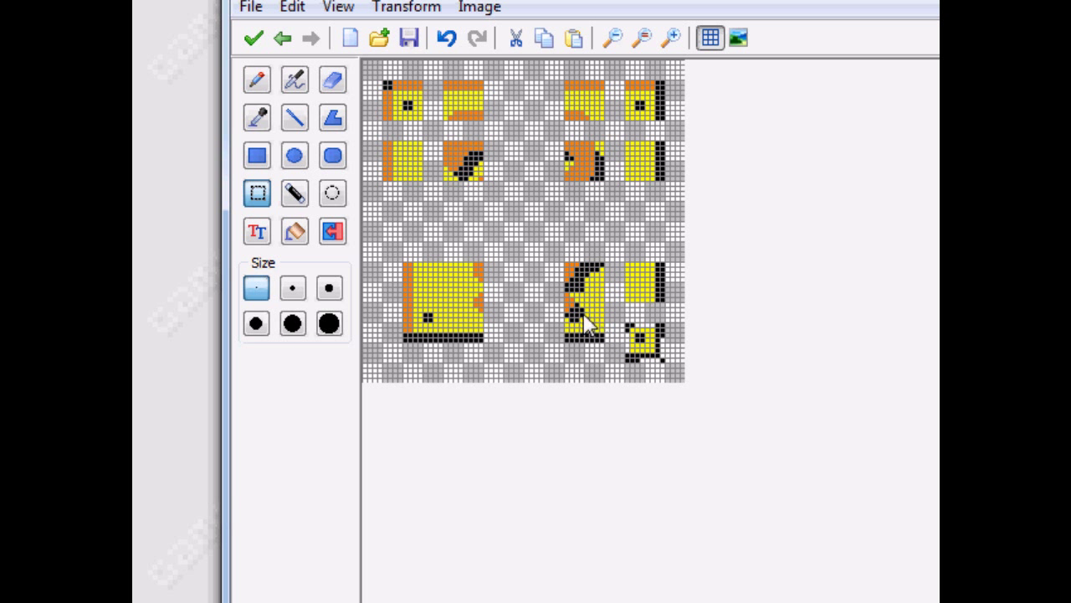
pyautogui.moveTo(569, 306); pyautogui.dragTo(599, 342)
# Split the block's lower-left quarter into four pieces, shifting its outer three pieces about 4 pixels left or down
pyautogui.moveTo(482, 303); pyautogui.dragTo(465, 346)
pyautogui.moveTo(439, 302); pyautogui.dragTo(400, 357)
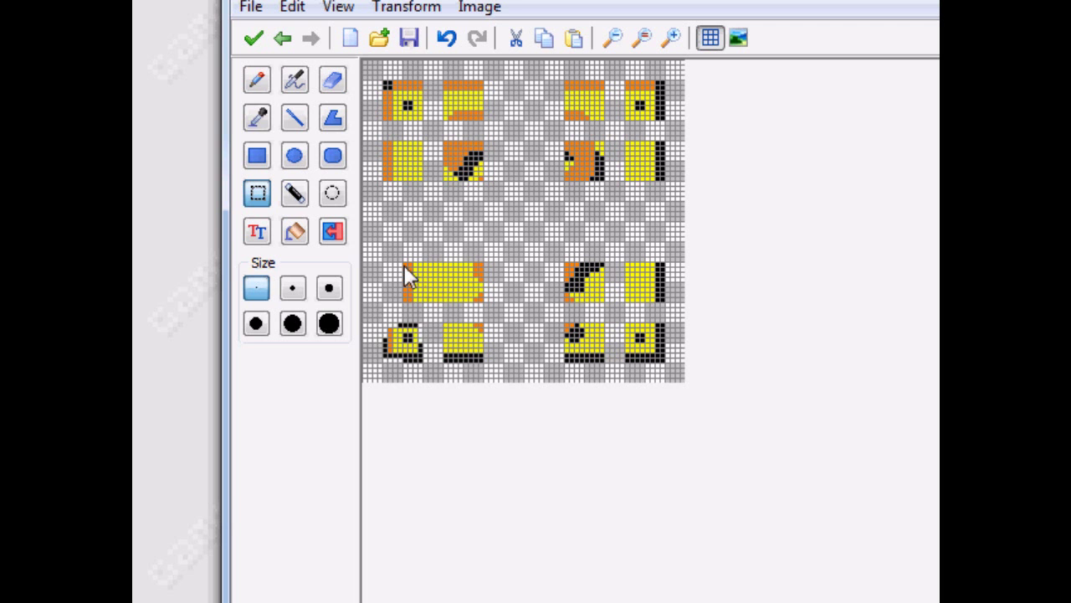
pyautogui.moveTo(404, 265); pyautogui.dragTo(410, 295)
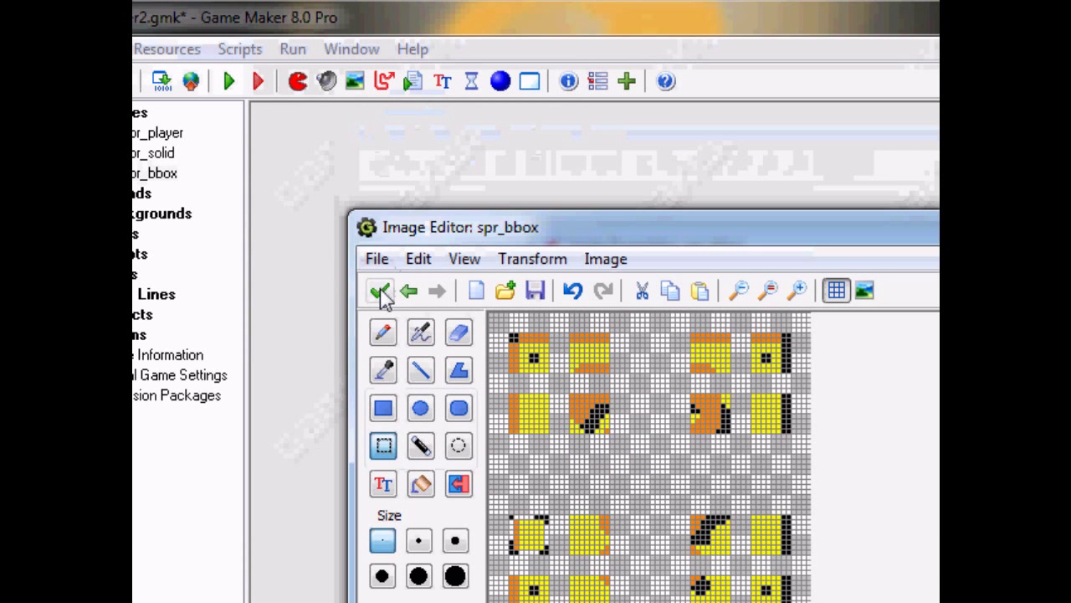
# Apply the third frame's edits, preview the breaking animation, and accept the sprite
pyautogui.click(381, 291)
pyautogui.click(448, 271)
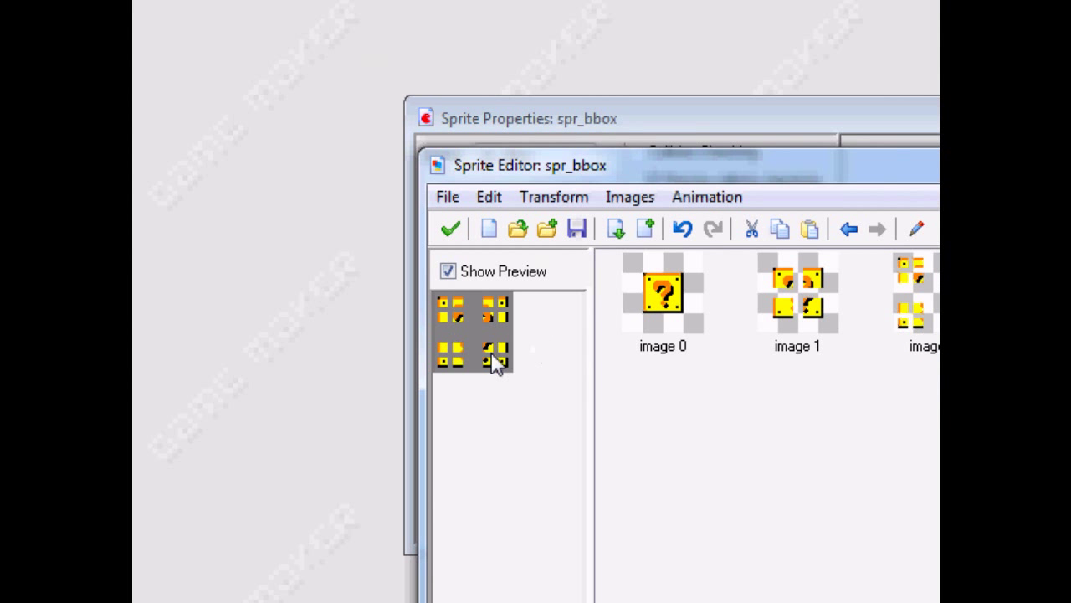
pyautogui.click(450, 229)
pyautogui.click(527, 398)
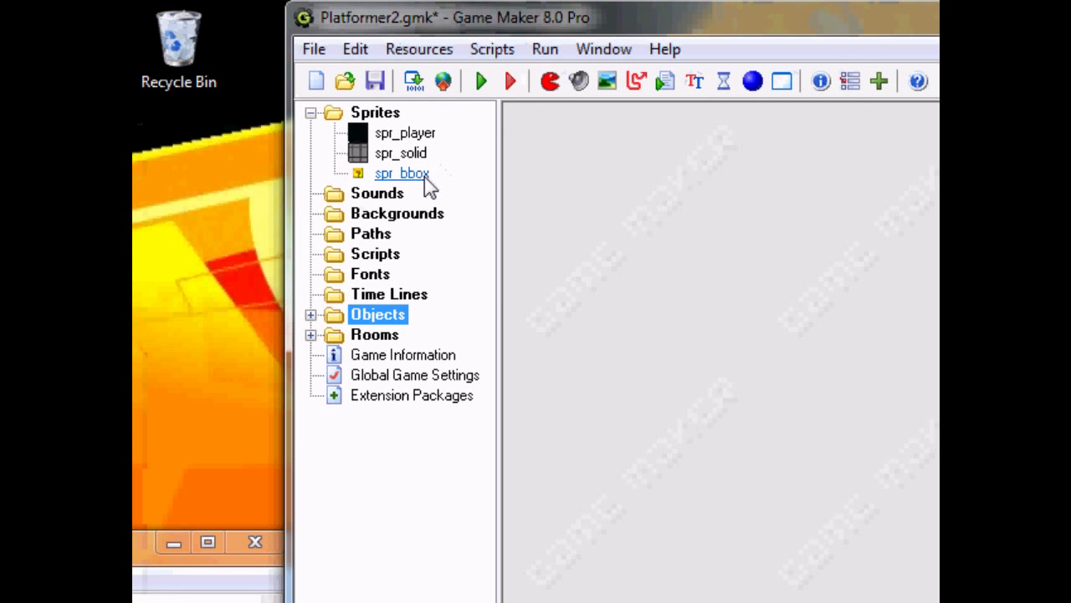
# Give spr_bbox's collision mask a manual bounding box with left 16, top 16, right 47 and bottom 47, and accept the sprite
pyautogui.doubleClick(423, 177)
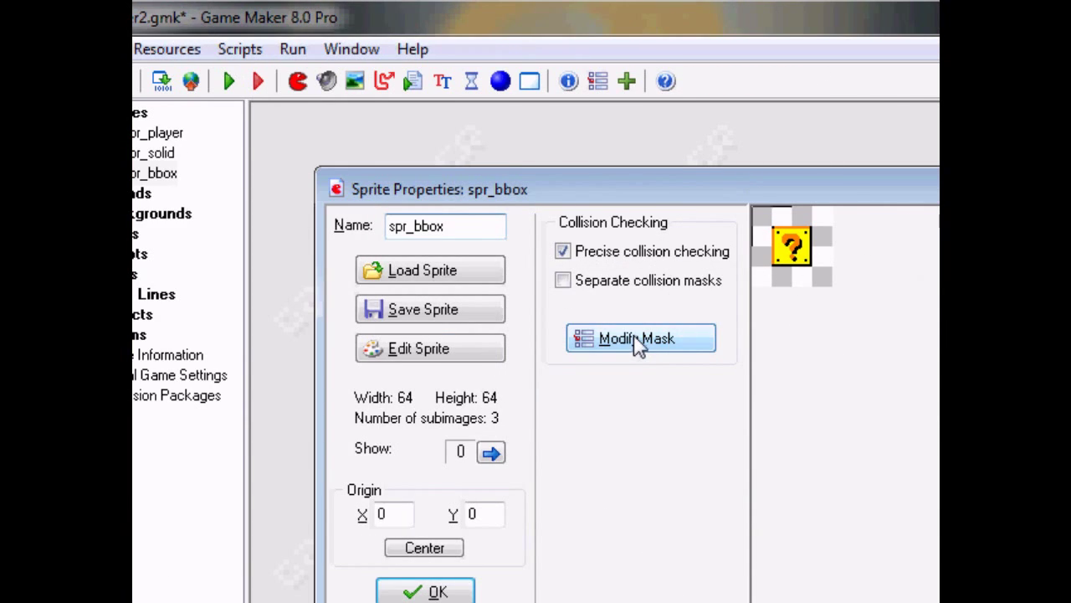
pyautogui.click(638, 340)
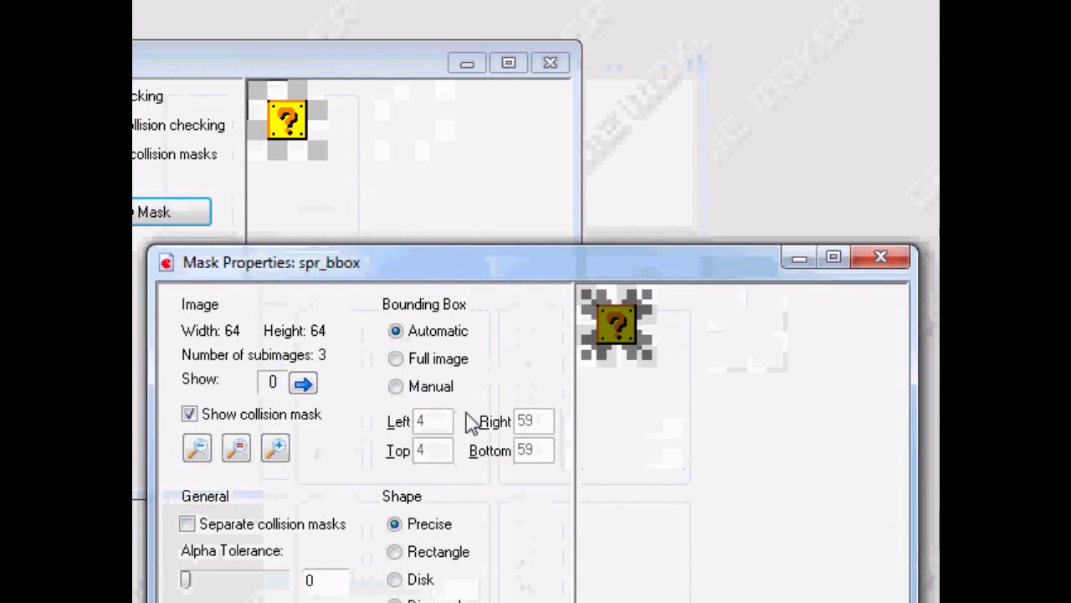
pyautogui.click(396, 386)
pyautogui.moveTo(429, 421); pyautogui.dragTo(378, 427)
pyautogui.write('16')
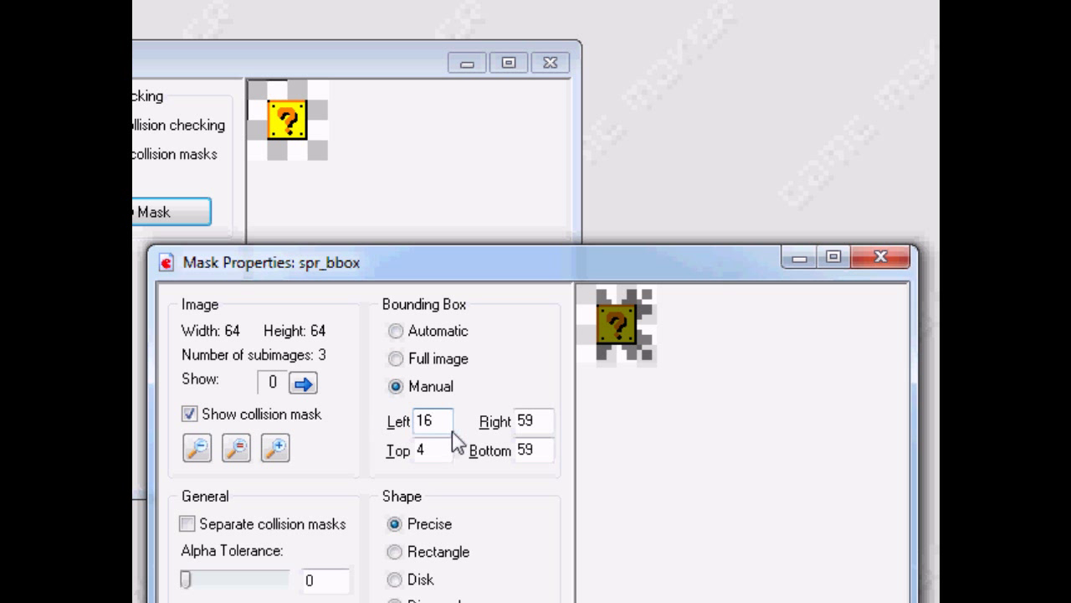
pyautogui.moveTo(437, 451); pyautogui.dragTo(336, 448)
pyautogui.write('16')
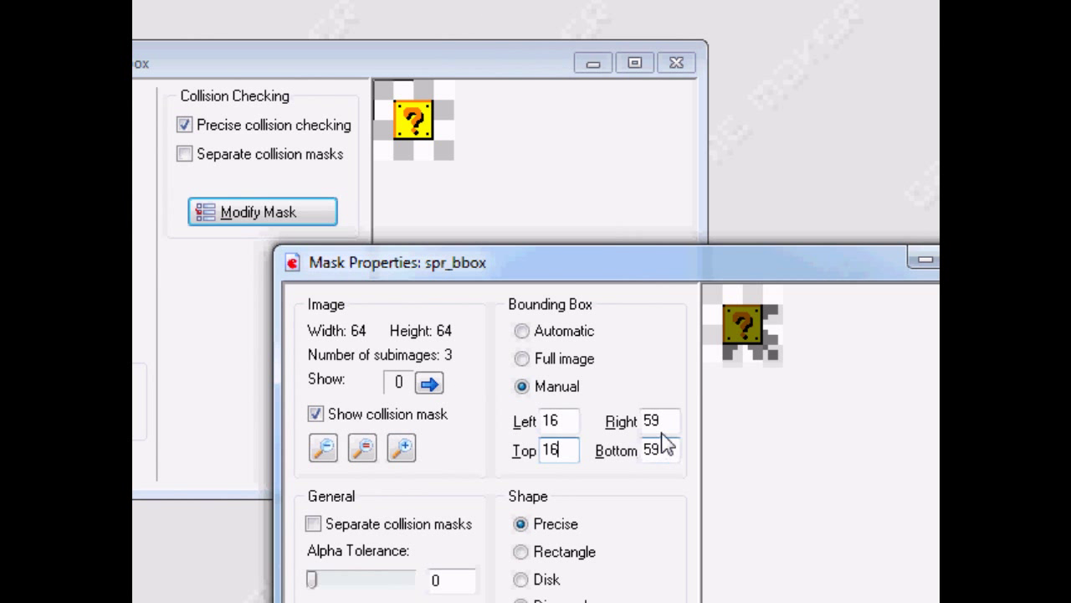
pyautogui.moveTo(667, 427); pyautogui.dragTo(602, 426)
pyautogui.write('47')
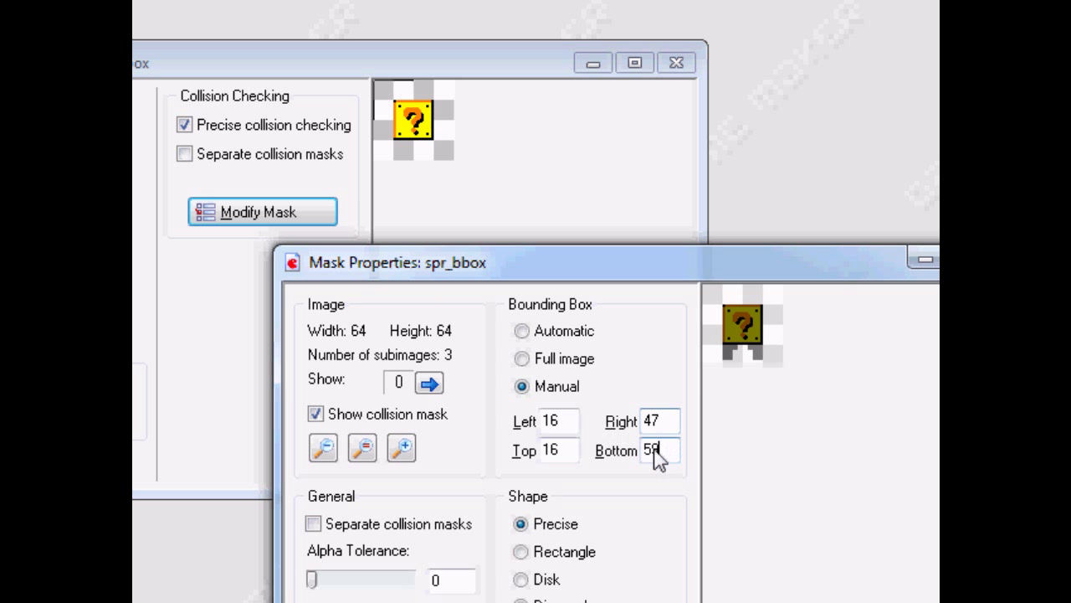
pyautogui.moveTo(657, 452); pyautogui.dragTo(617, 452)
pyautogui.write('47')
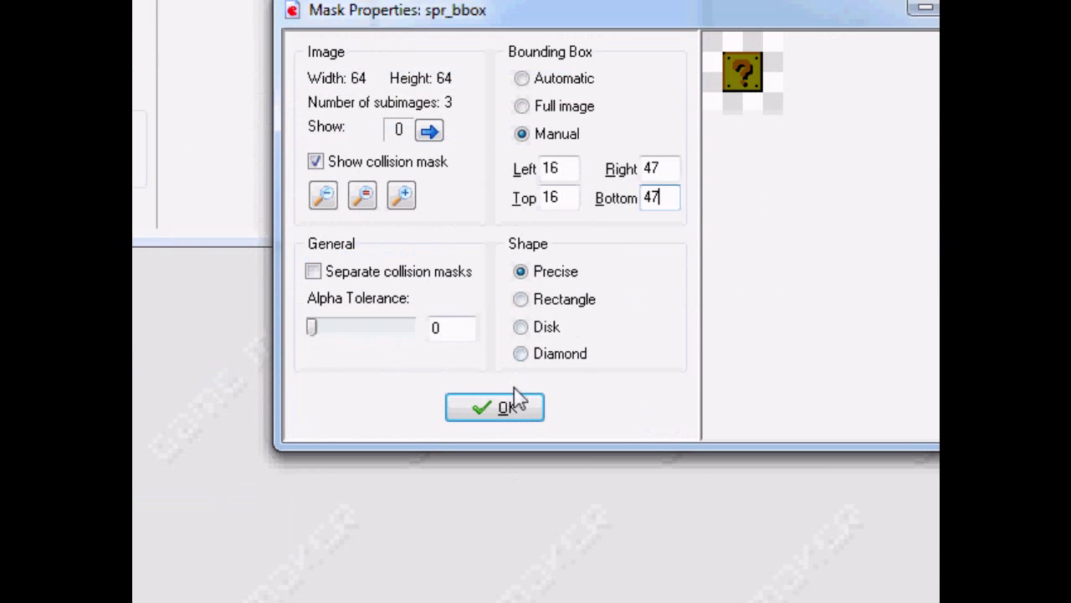
pyautogui.click(517, 404)
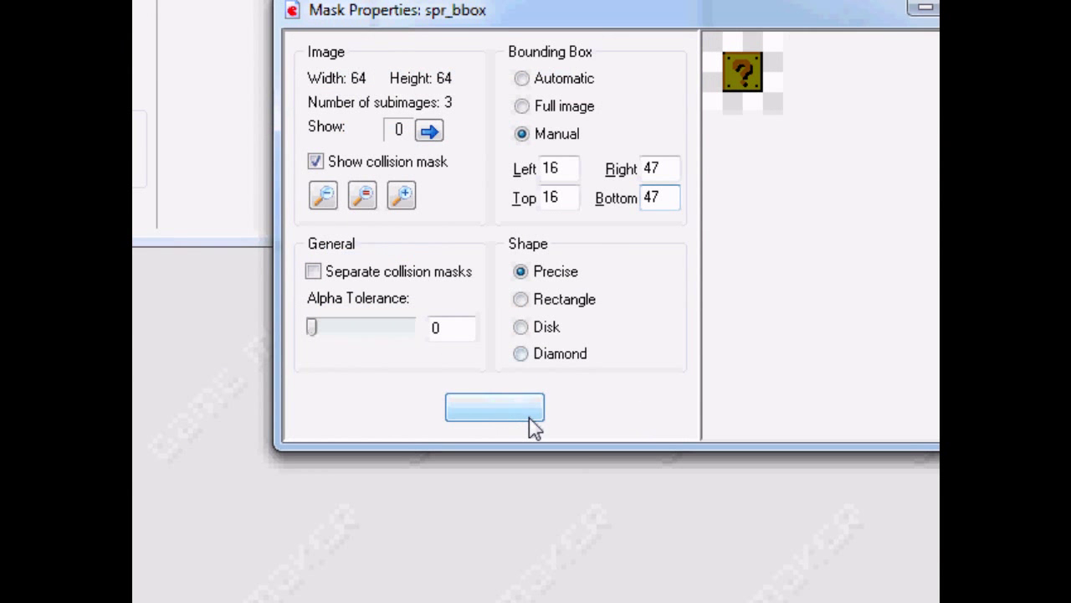
pyautogui.click(454, 340)
# Create a new object in the Objects group and name it obj_bbox
pyautogui.click(311, 64)
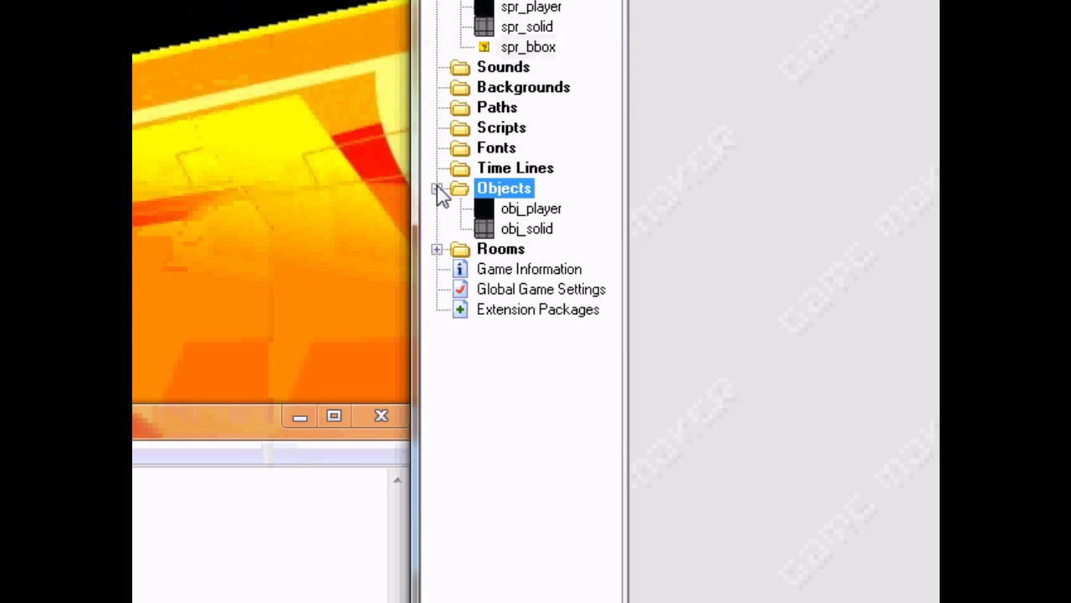
pyautogui.rightClick(372, 81)
pyautogui.click(383, 84)
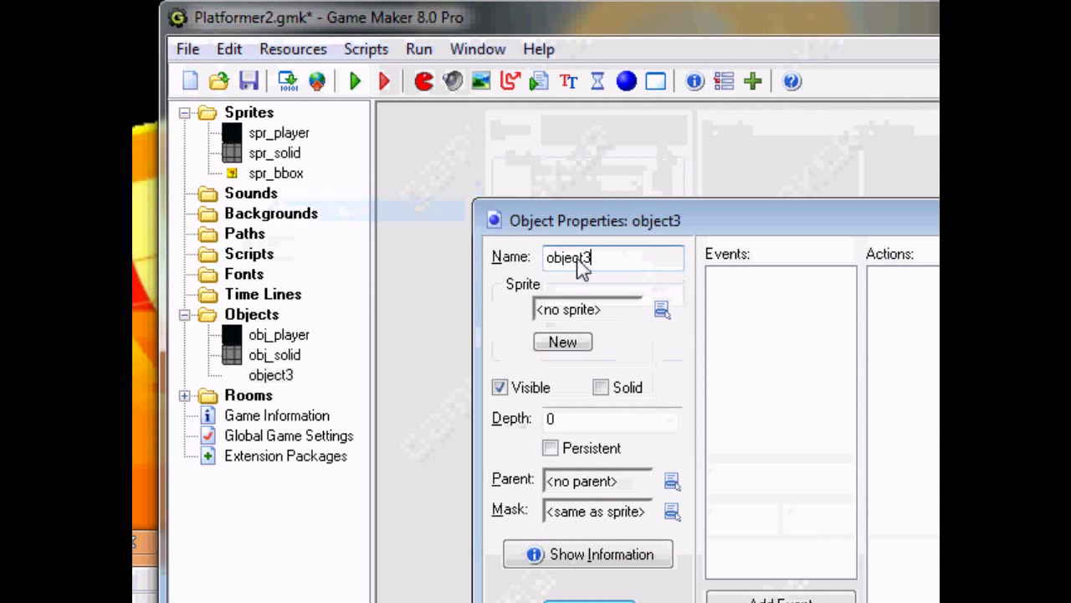
pyautogui.doubleClick(578, 130)
pyautogui.write('o')
pyautogui.press('BackSpace')
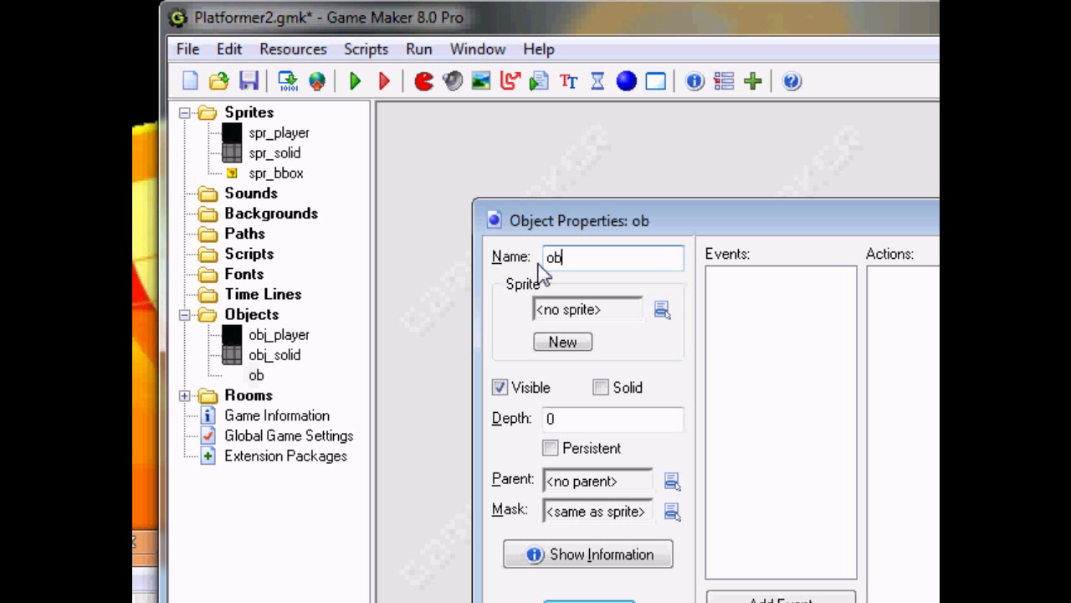
pyautogui.write('_')
pyautogui.write('bboq')
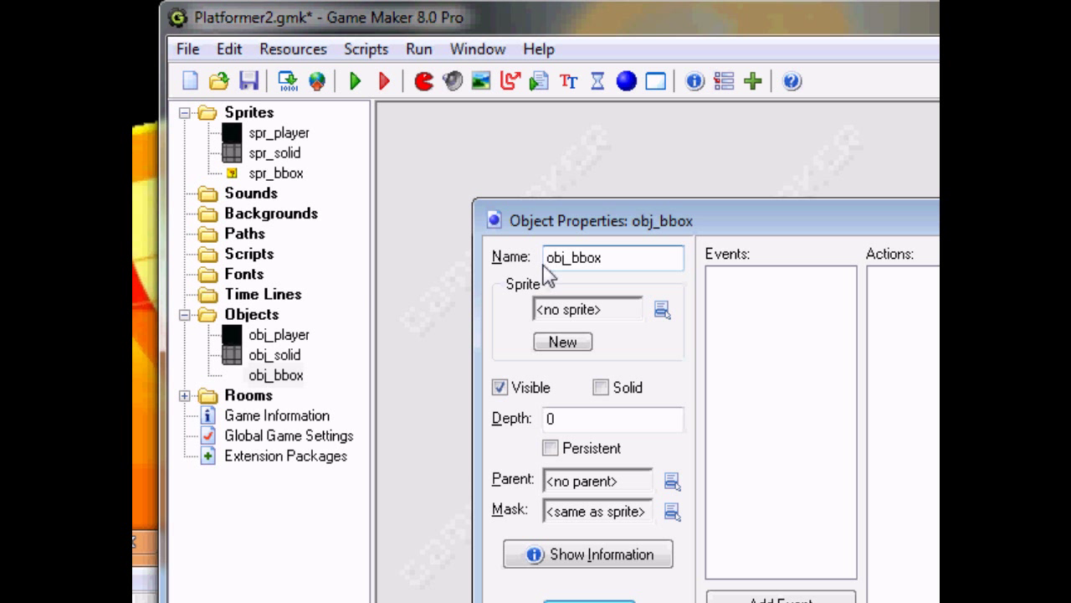
# Assign spr_bbox to the object, make it solid, and set its parent to obj_solid and its depth to 1
pyautogui.click(662, 311)
pyautogui.click(726, 403)
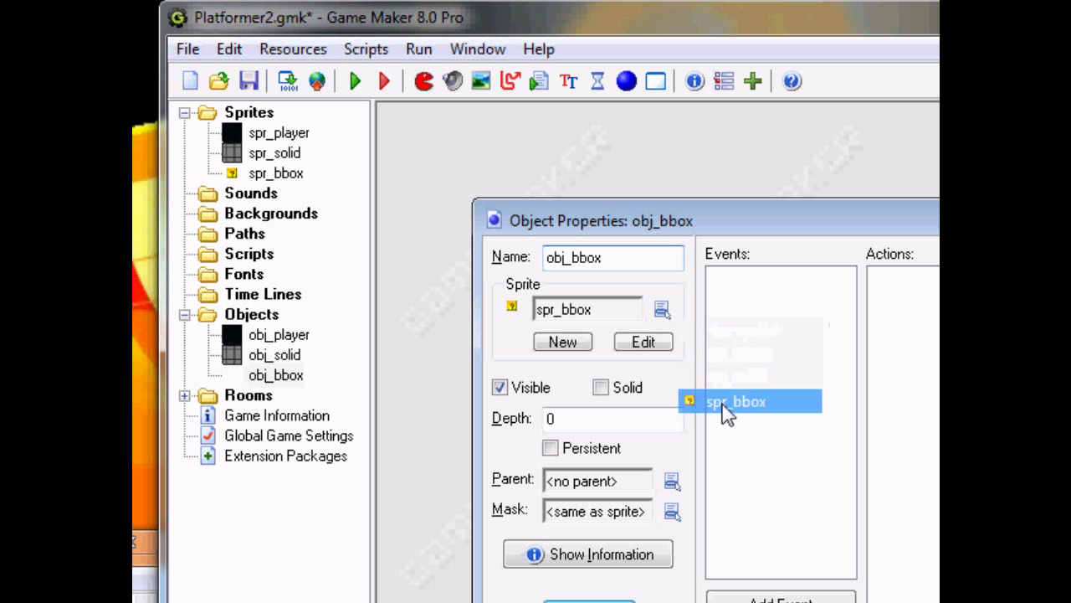
pyautogui.click(600, 386)
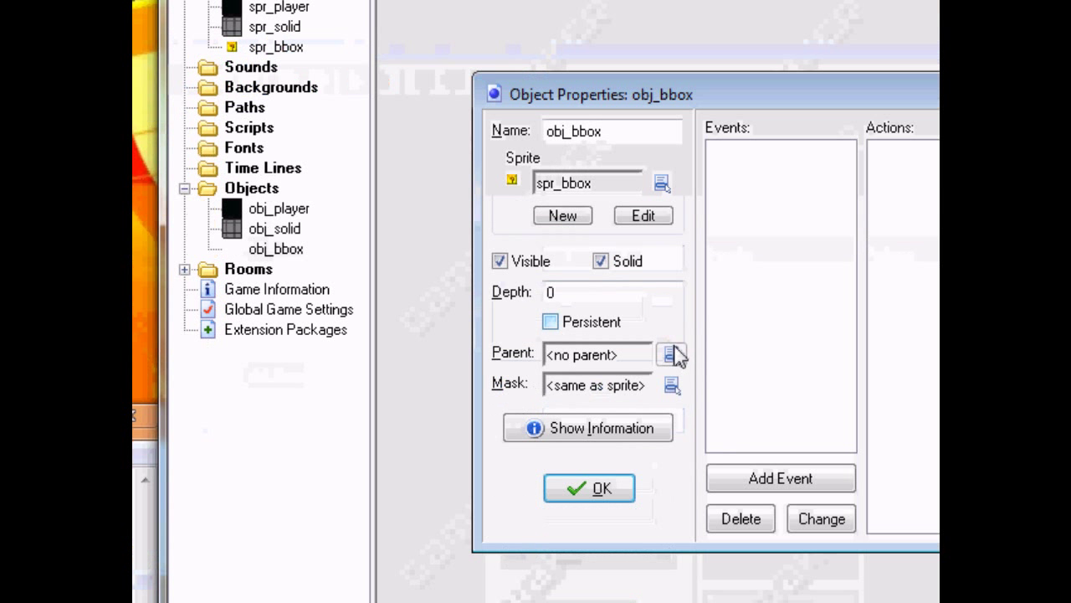
pyautogui.click(673, 355)
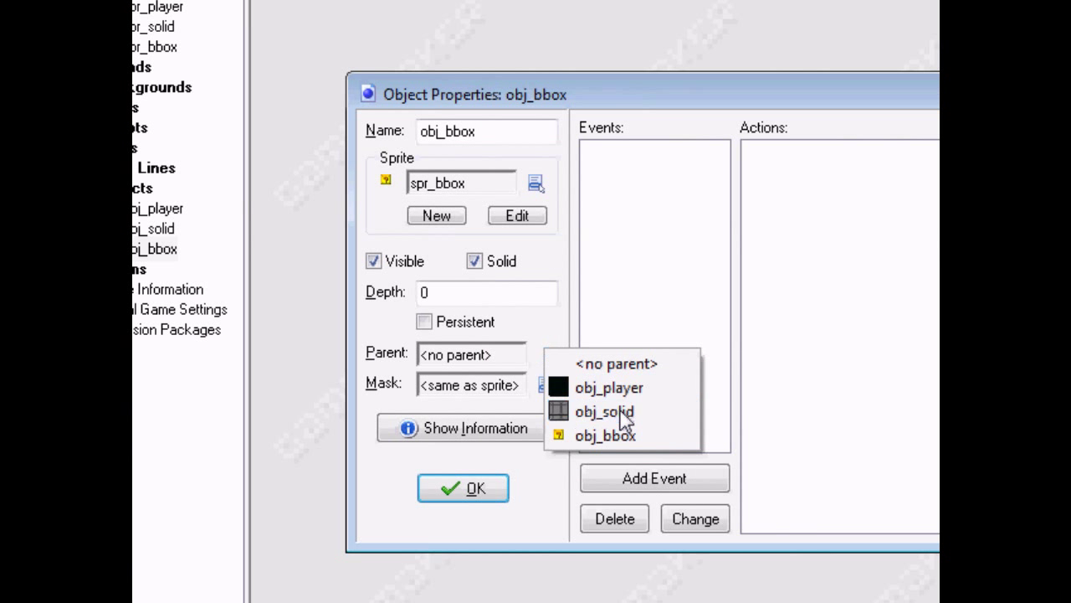
pyautogui.click(624, 414)
pyautogui.doubleClick(490, 297)
pyautogui.write('1')
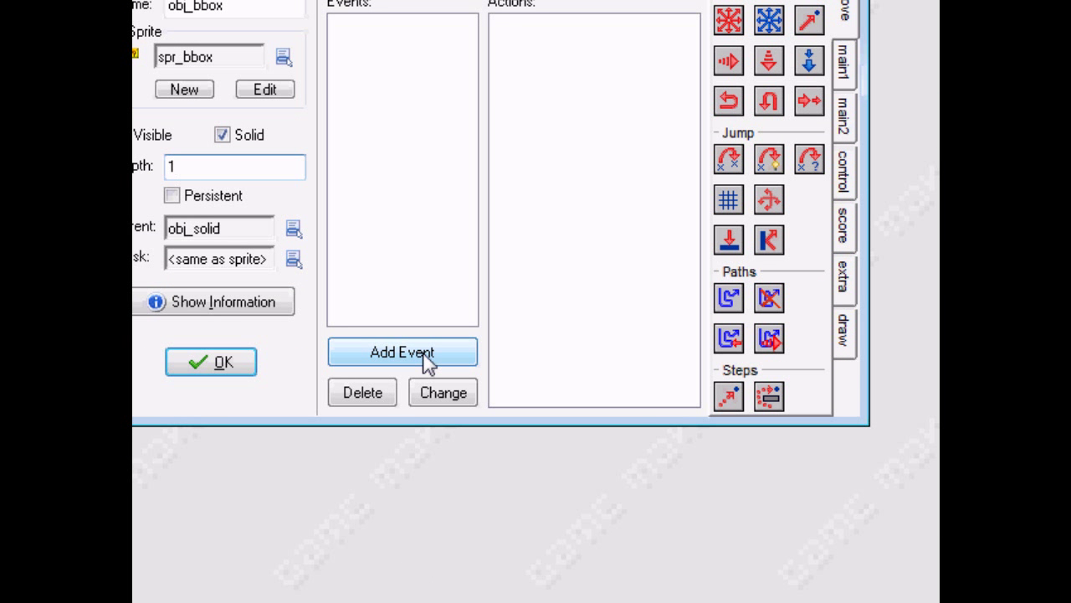
# Add a Create event to obj_bbox that executes the code lines image_speed=0 and image_index=0
pyautogui.click(427, 359)
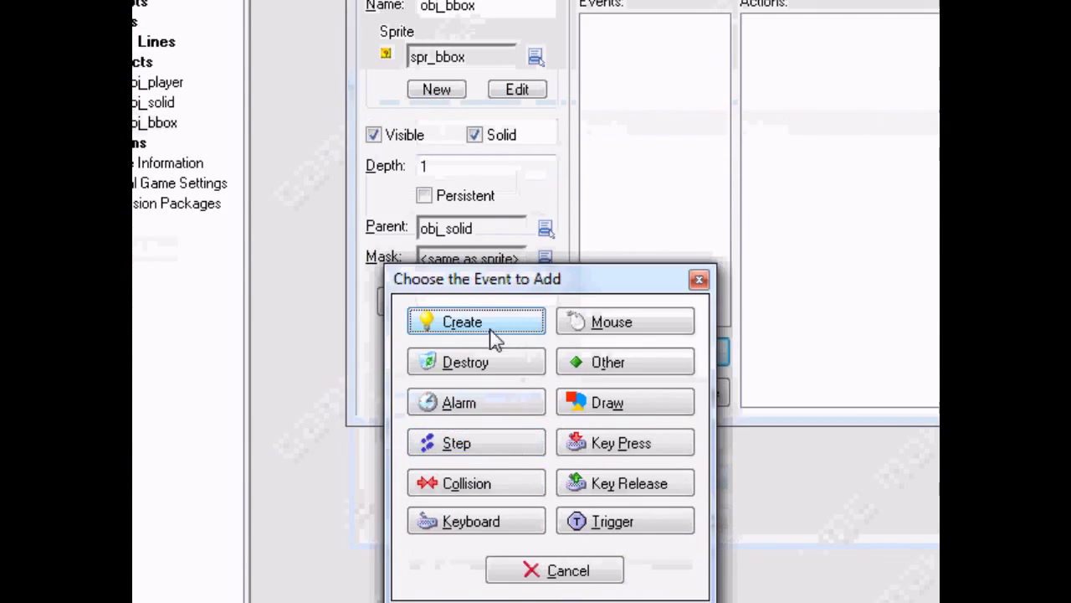
pyautogui.click(494, 339)
pyautogui.click(720, 302)
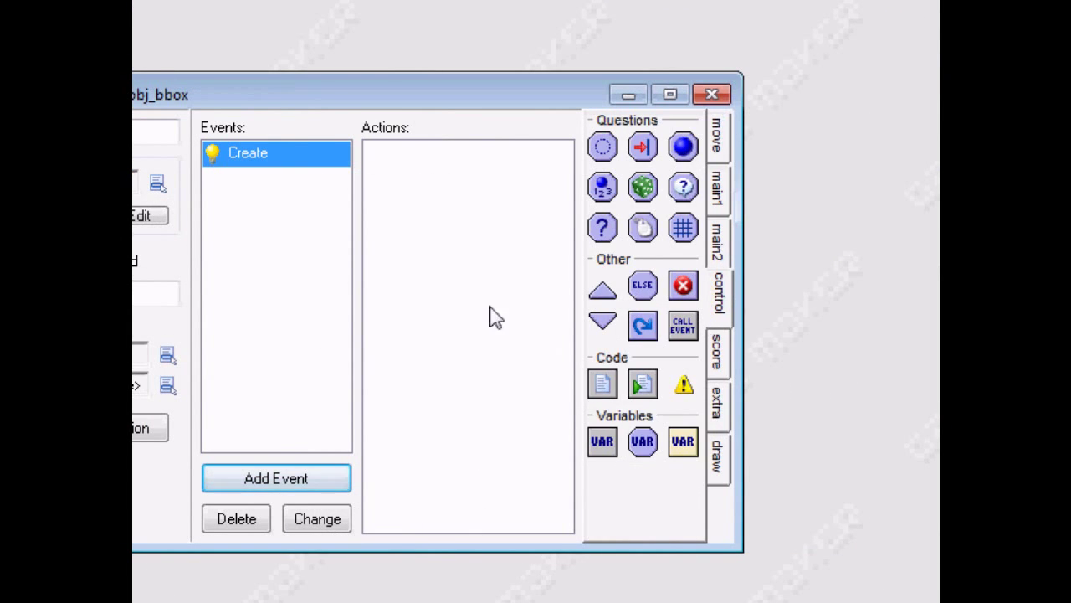
pyautogui.moveTo(602, 385); pyautogui.dragTo(383, 306)
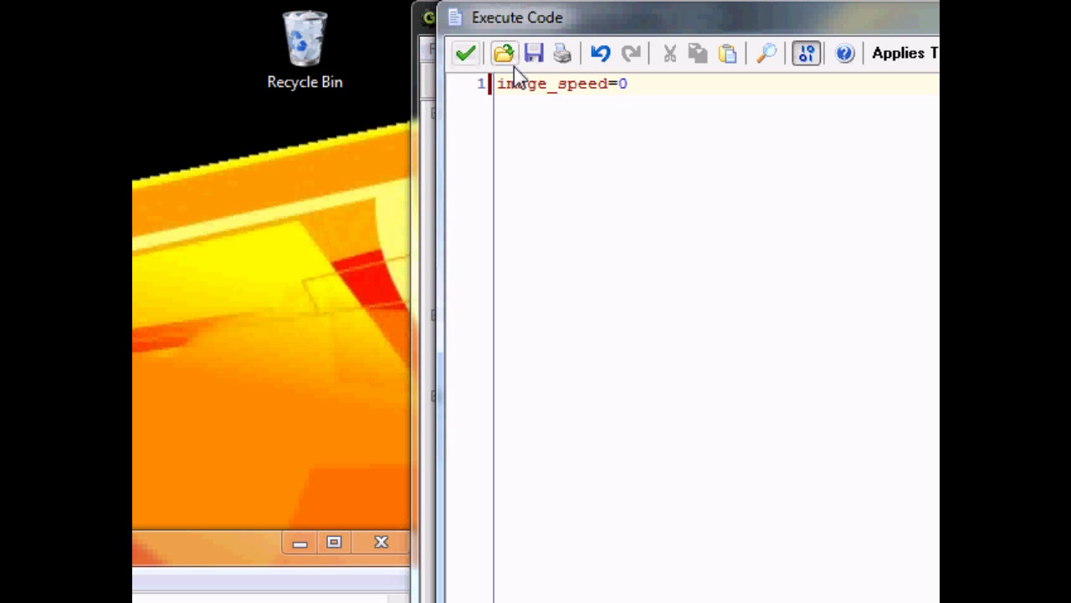
pyautogui.press('Return')
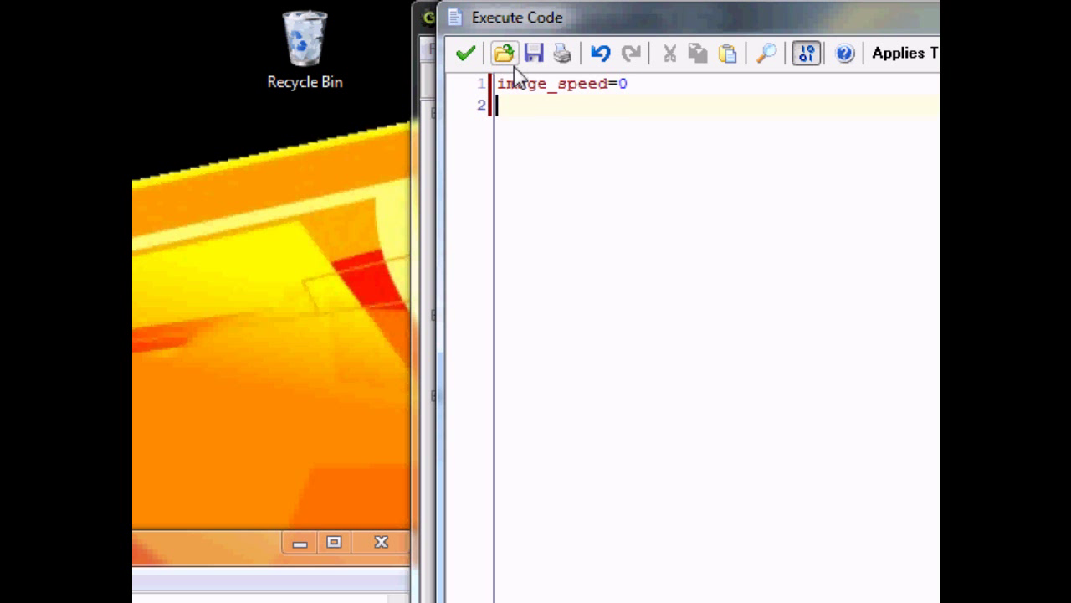
pyautogui.write('image_index=0')
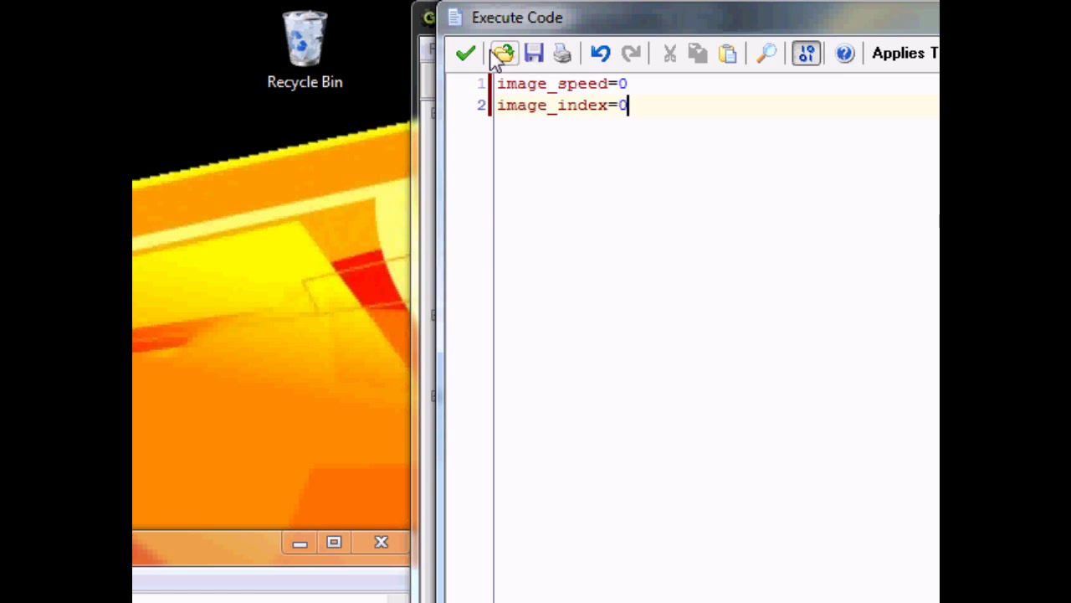
pyautogui.click(466, 56)
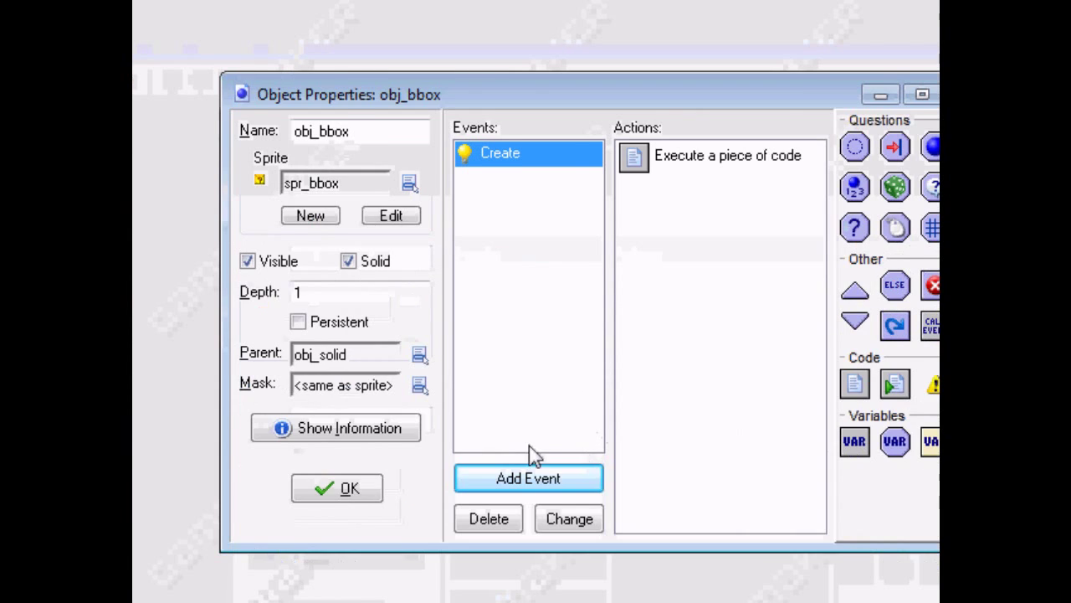
# Add a collision event with obj_player that executes the code if place_meeting(x,y+1,obj_player){image_speed=.5}
pyautogui.click(654, 599)
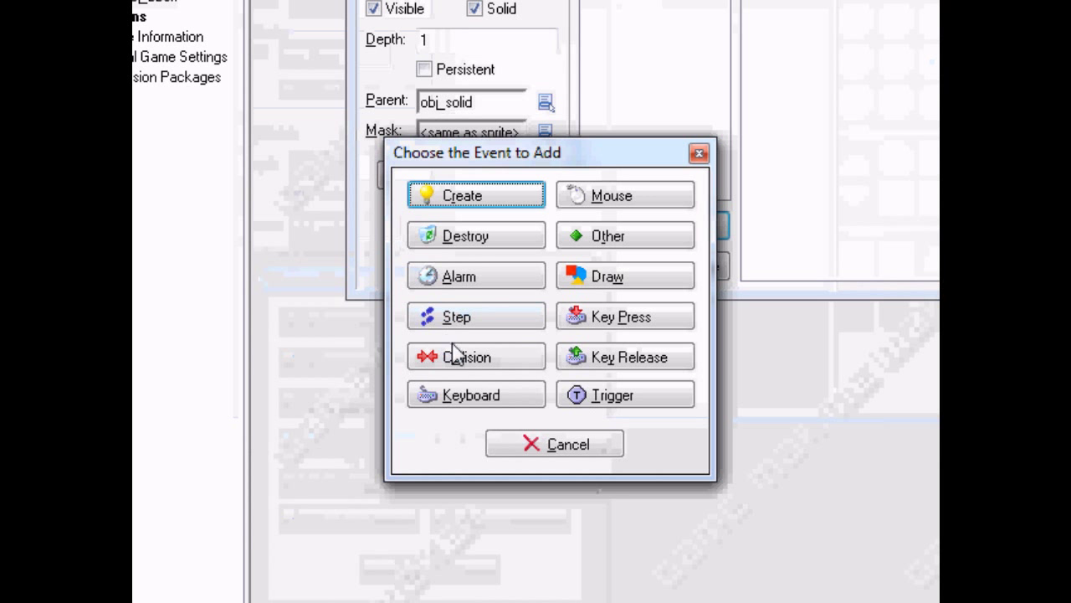
pyautogui.click(453, 349)
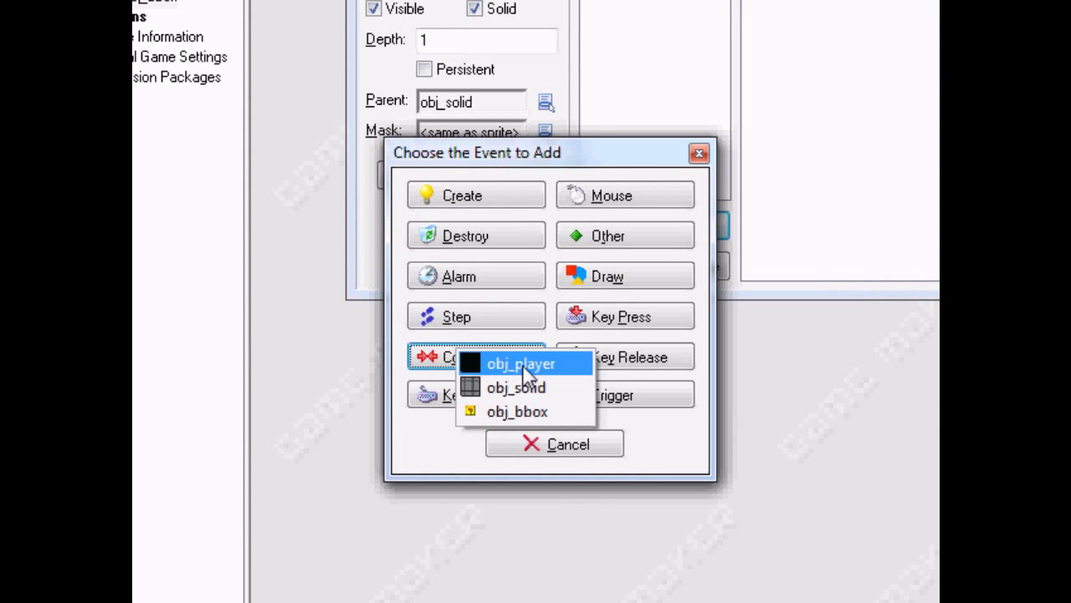
pyautogui.click(512, 362)
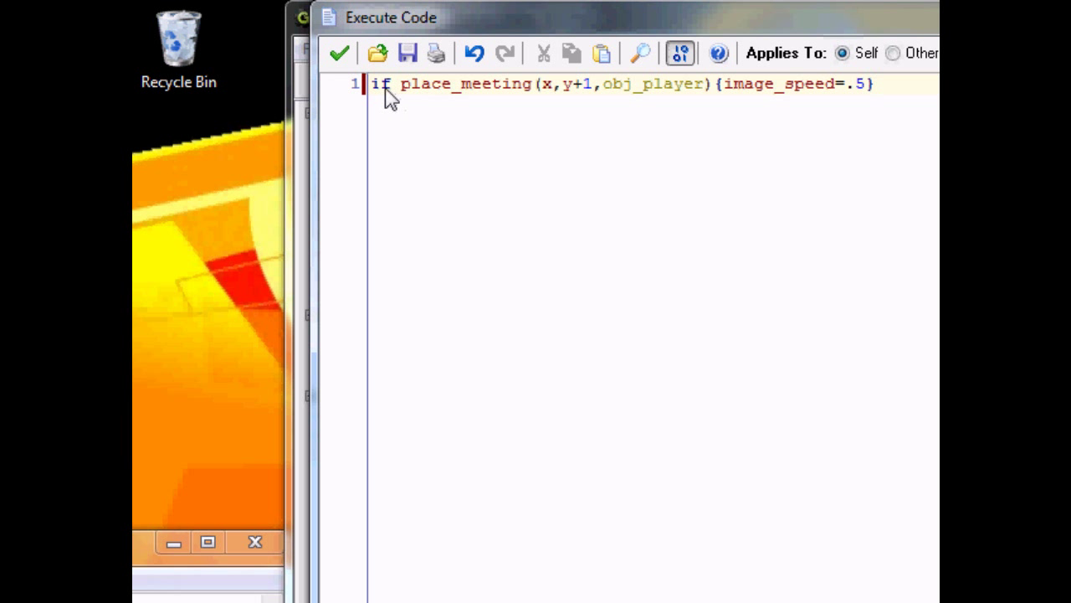
pyautogui.moveTo(371, 89); pyautogui.dragTo(691, 92)
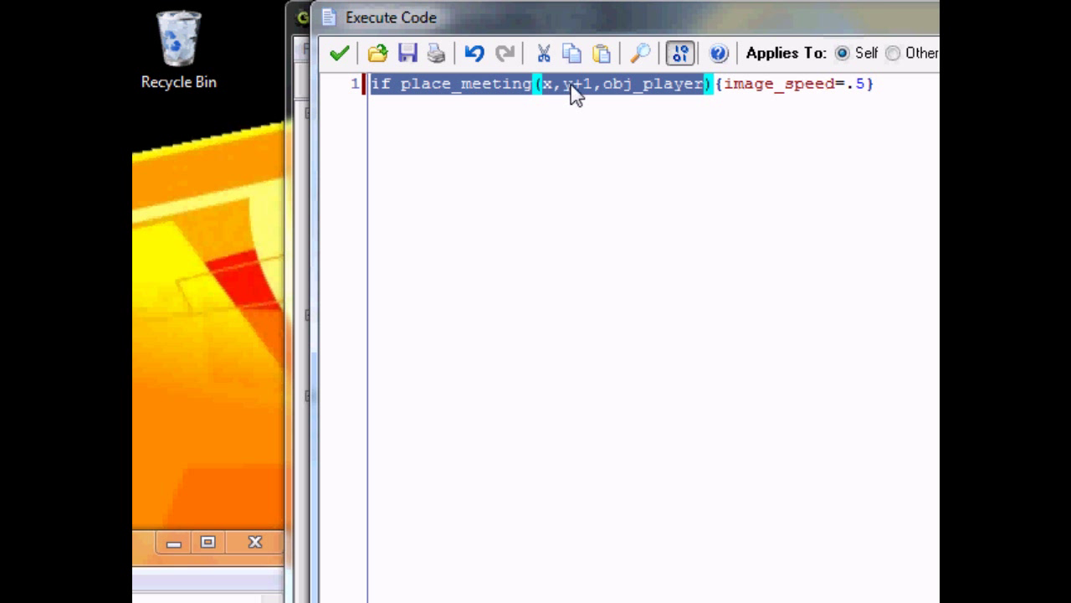
pyautogui.click(772, 85)
pyautogui.moveTo(598, 97); pyautogui.dragTo(729, 101)
pyautogui.click(756, 98)
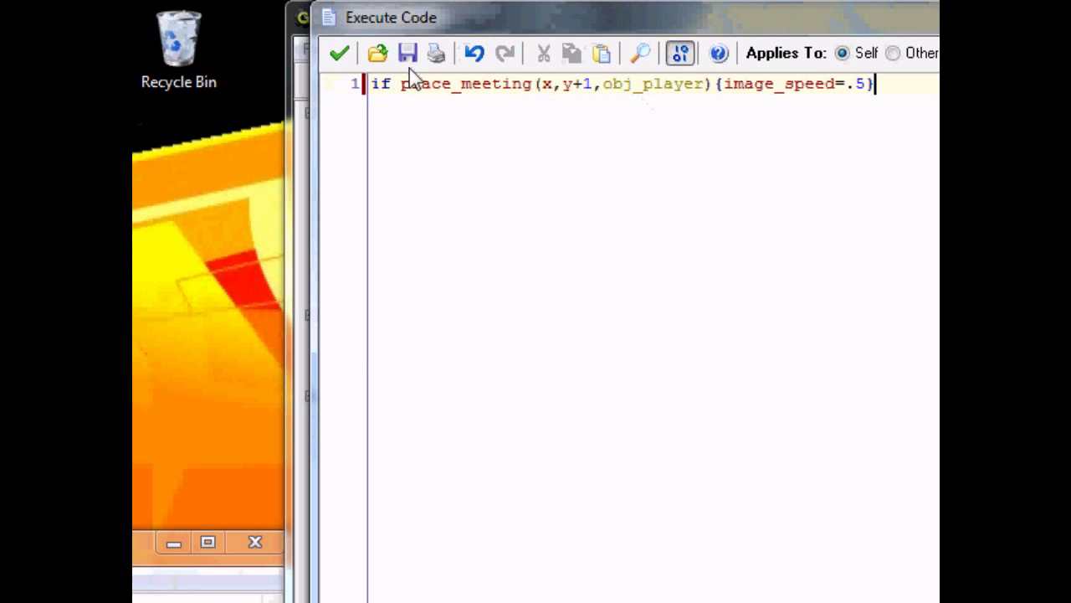
pyautogui.click(339, 54)
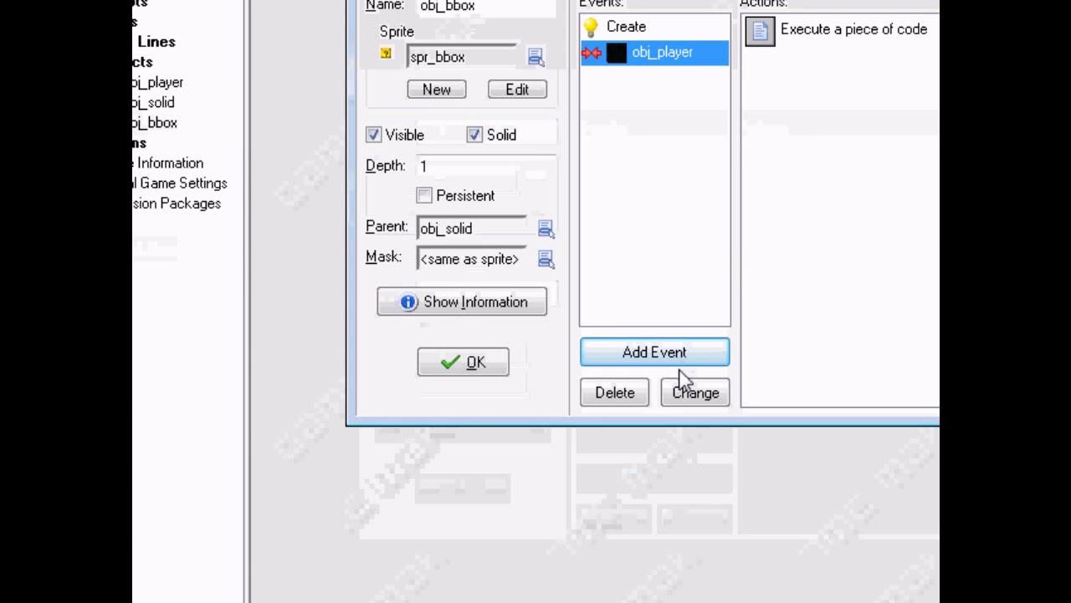
# Add an Animation End event to obj_bbox that executes instance_destroy(), plus the comments //place for power-ups and //instance_create(x,y,obj_power), and confirm the object
pyautogui.click(686, 356)
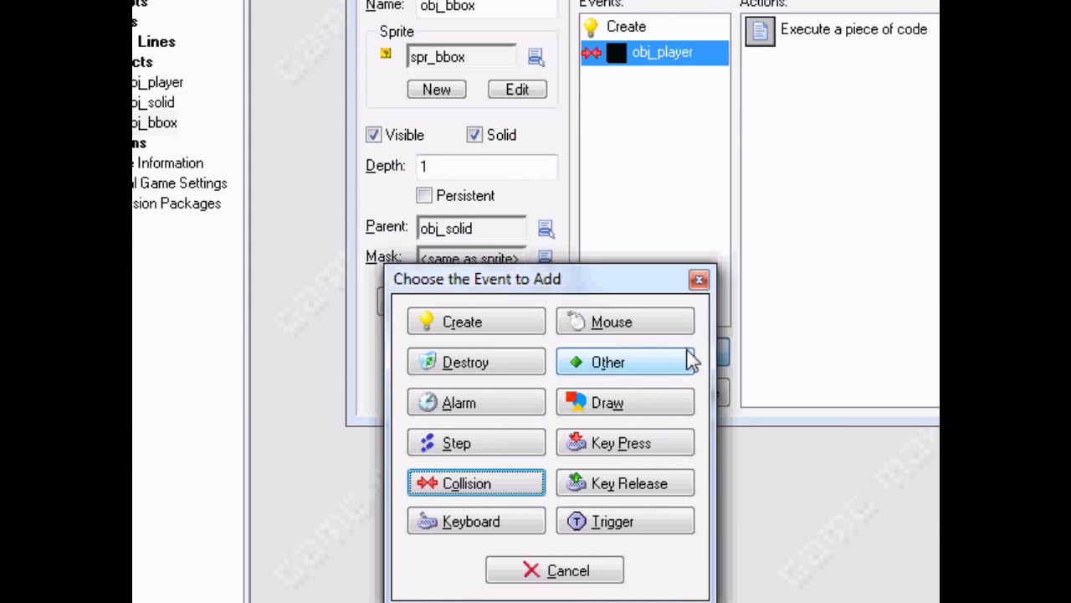
pyautogui.click(609, 364)
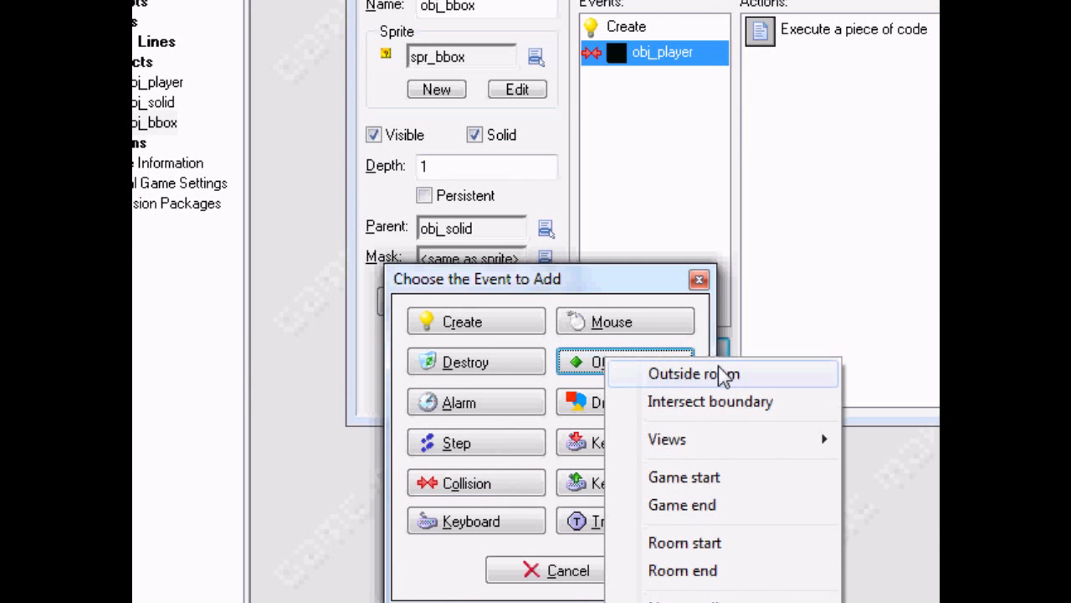
pyautogui.click(713, 550)
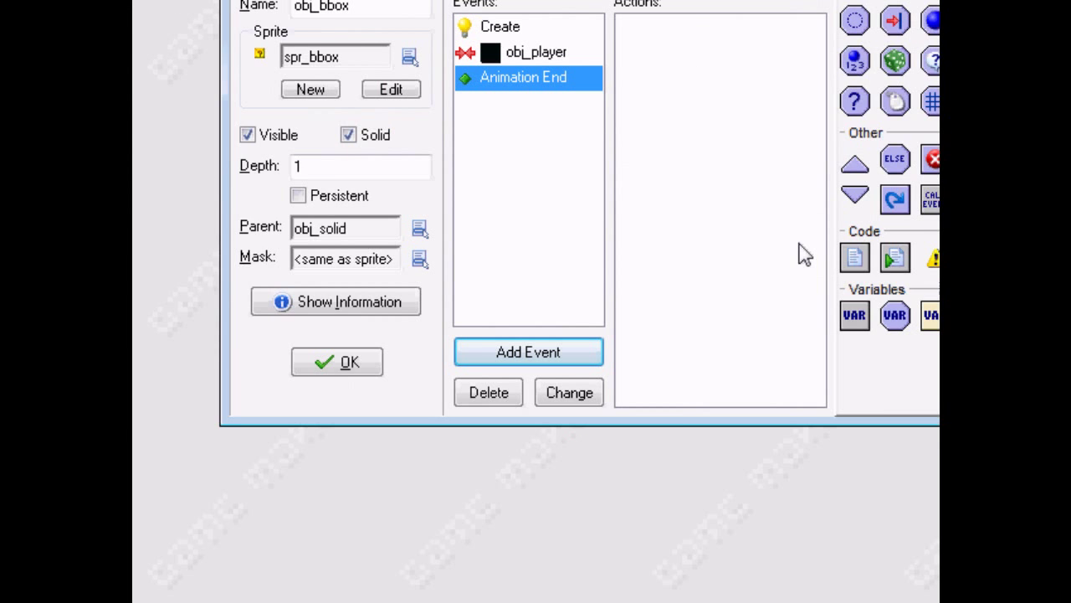
pyautogui.moveTo(603, 258); pyautogui.dragTo(486, 194)
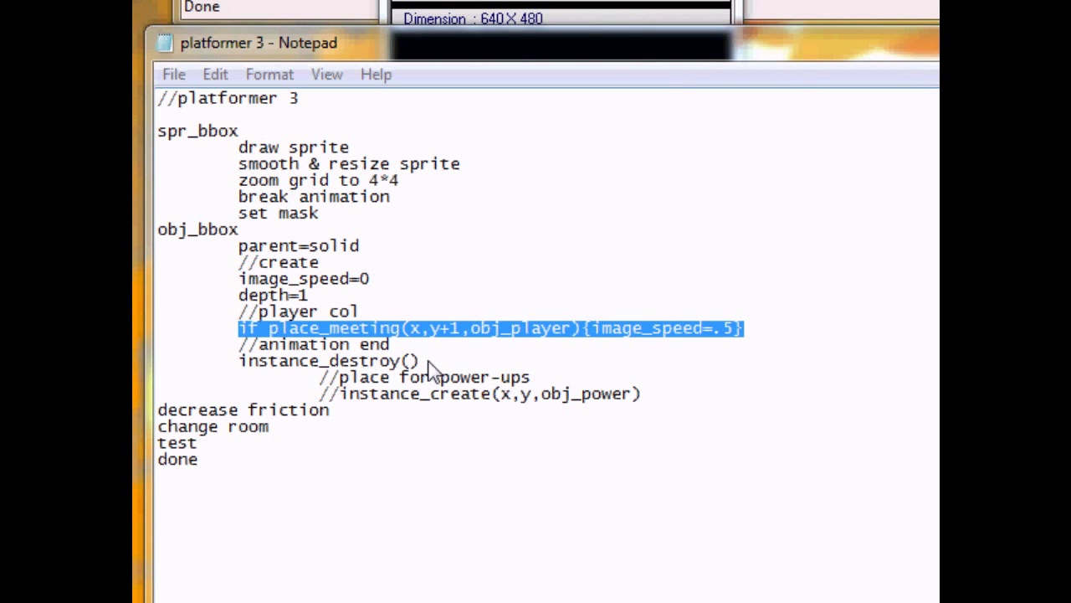
pyautogui.moveTo(420, 361); pyautogui.dragTo(235, 375)
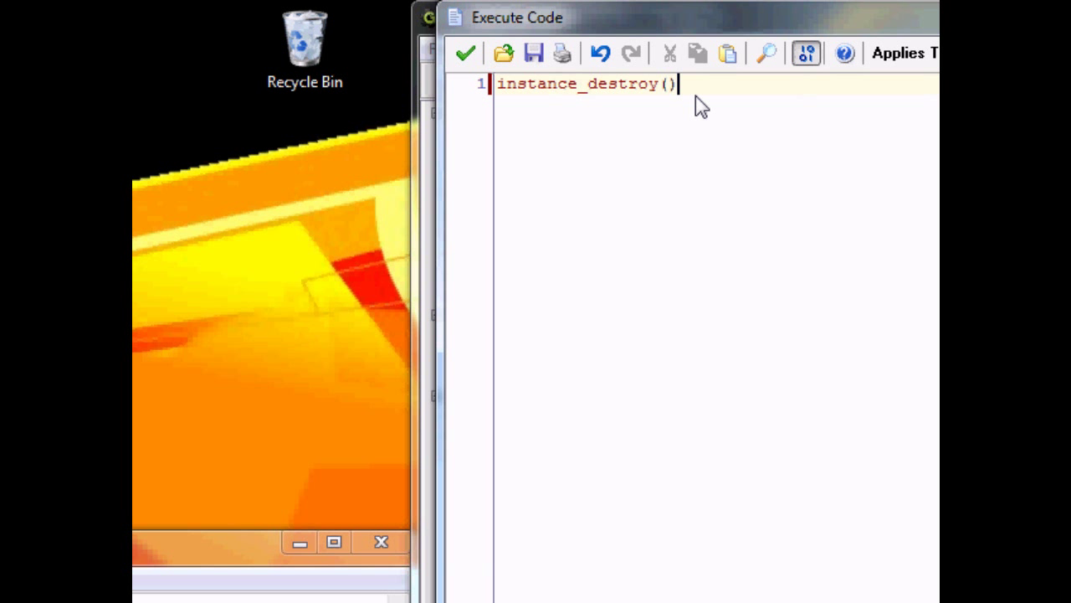
pyautogui.write('//place for power-ups   //instance_create(x,y,obj_power)')
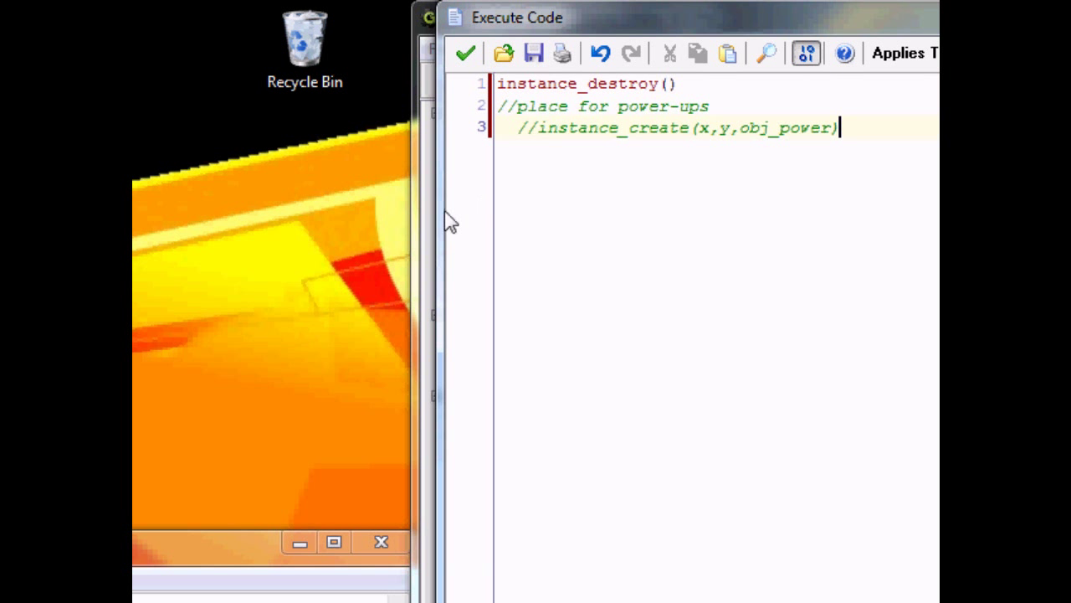
pyautogui.click(519, 134)
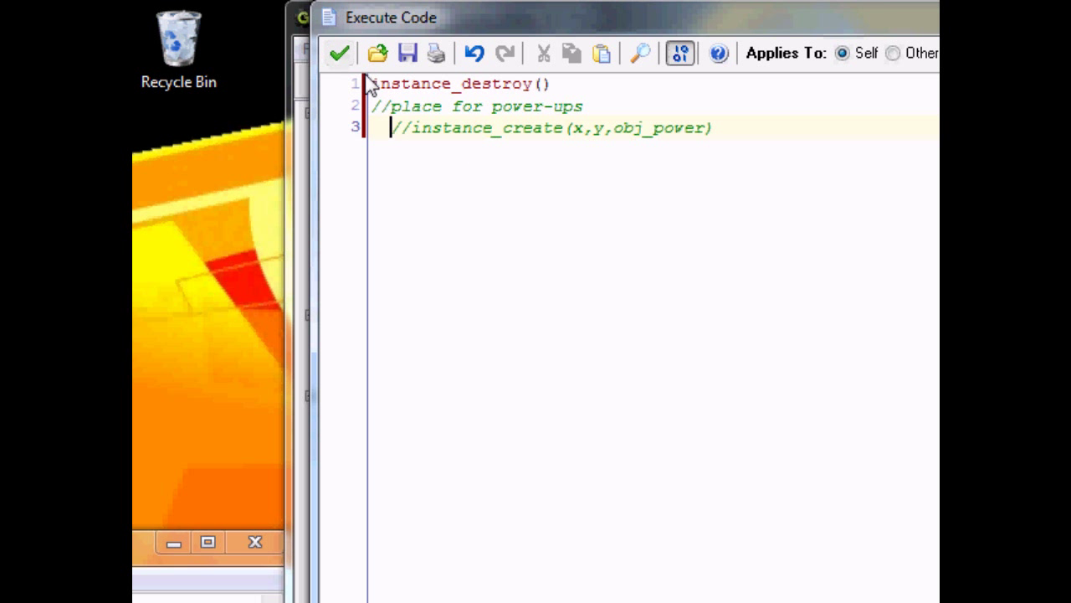
pyautogui.click(338, 54)
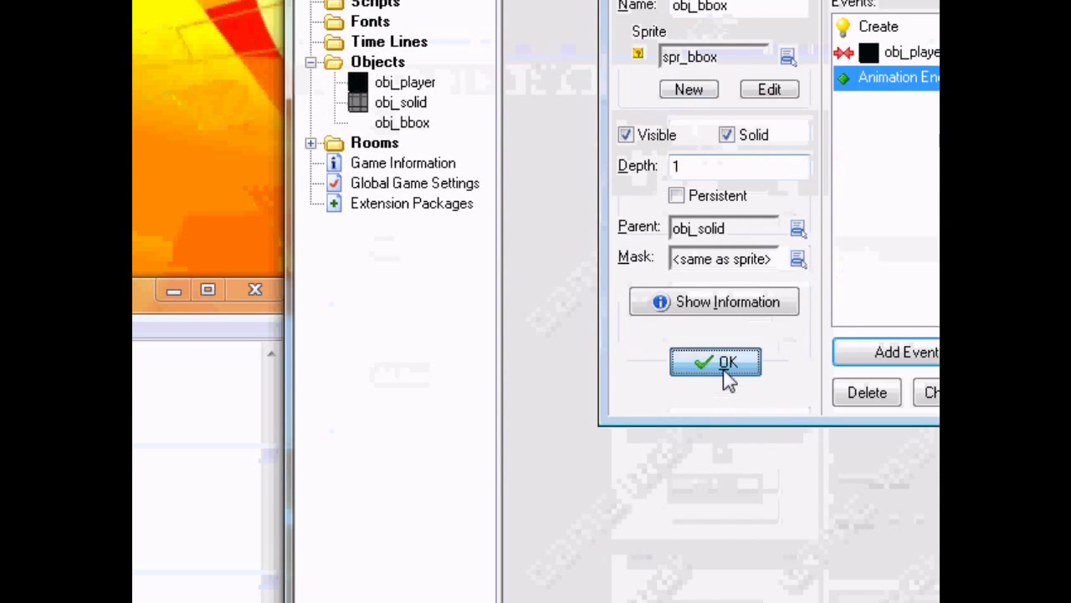
pyautogui.click(717, 361)
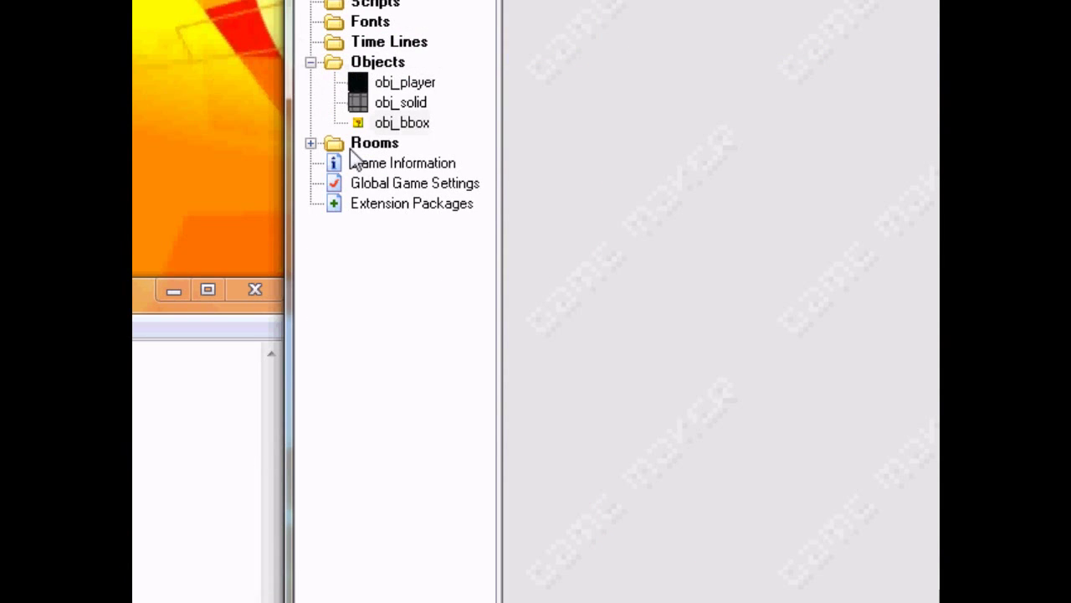
# Open room0, place obj_player just above the floor, select obj_bbox as the object to add, and close the room
pyautogui.click(311, 395)
pyautogui.doubleClick(393, 415)
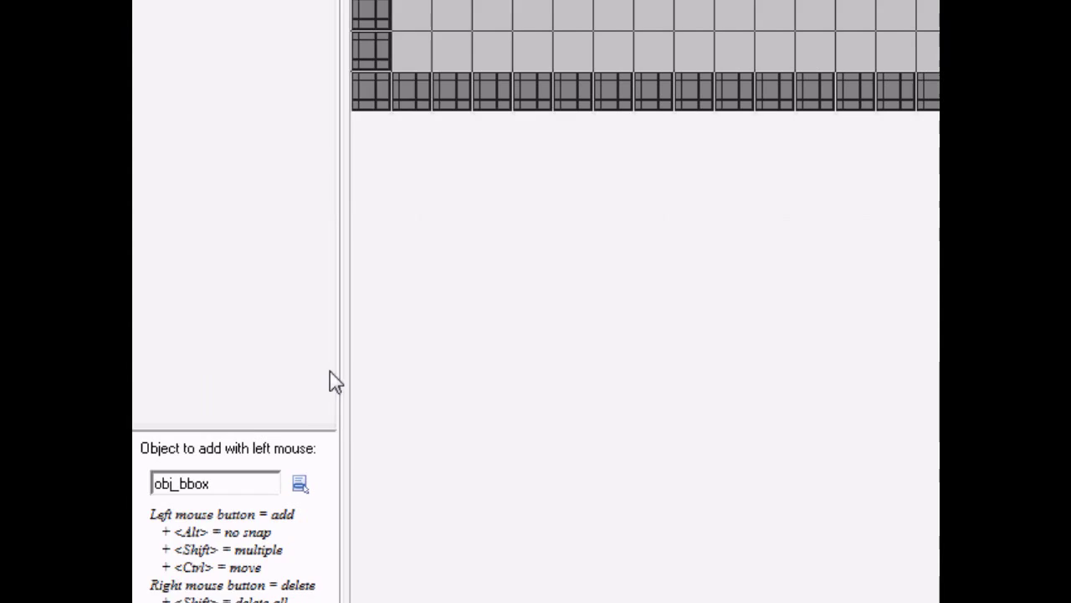
pyautogui.click(300, 483)
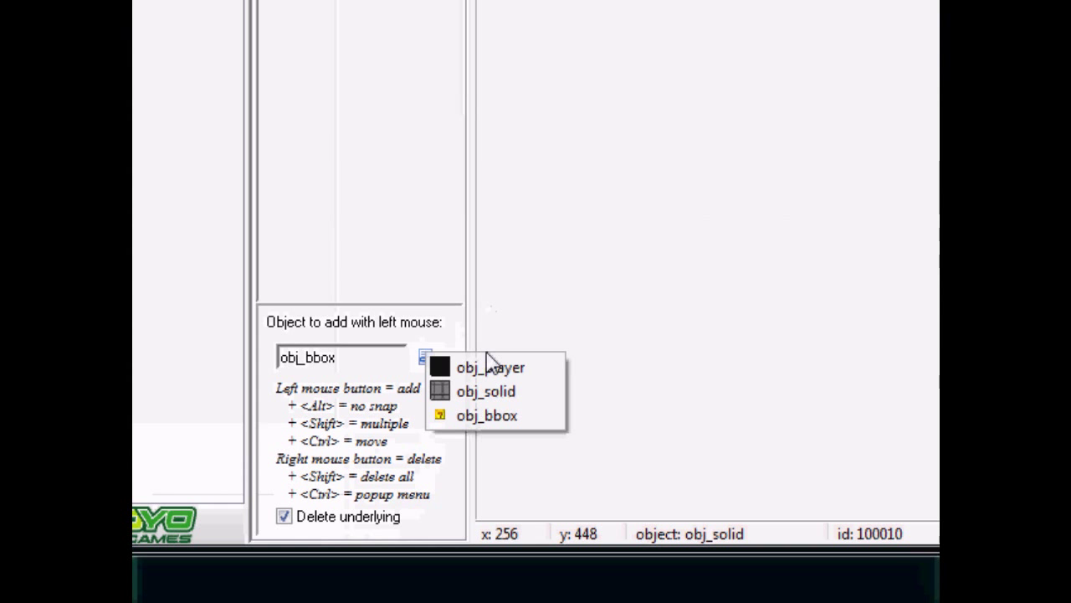
pyautogui.click(369, 494)
pyautogui.click(763, 38)
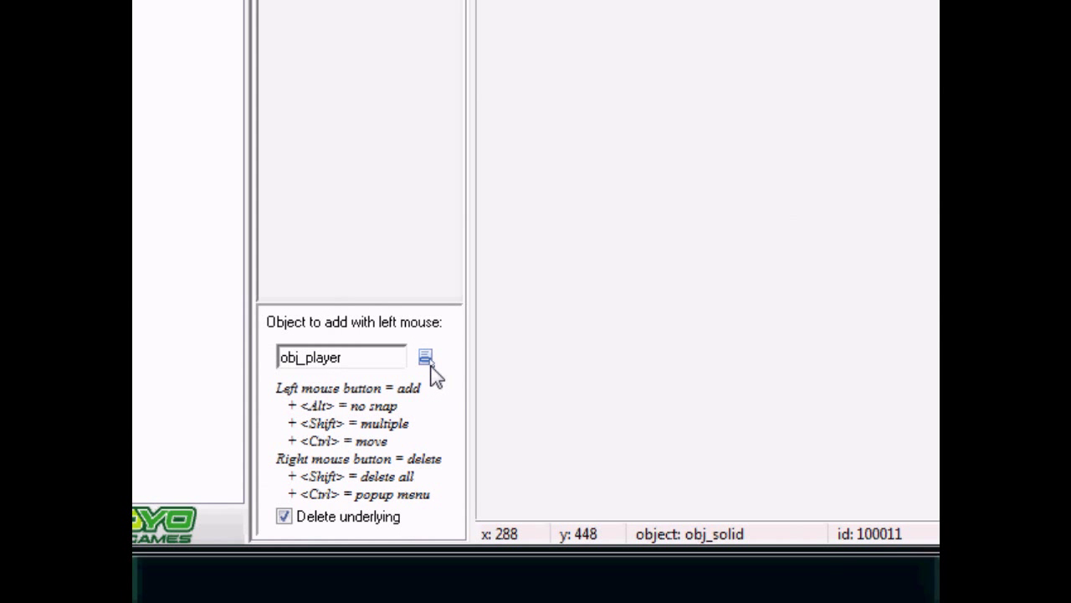
pyautogui.click(424, 354)
pyautogui.click(492, 428)
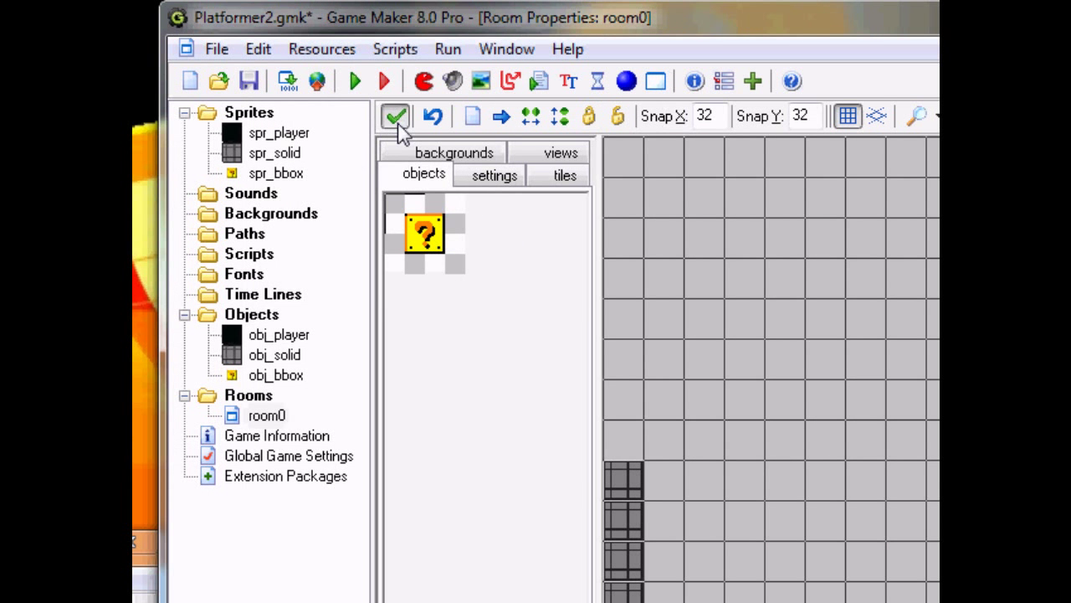
pyautogui.click(394, 117)
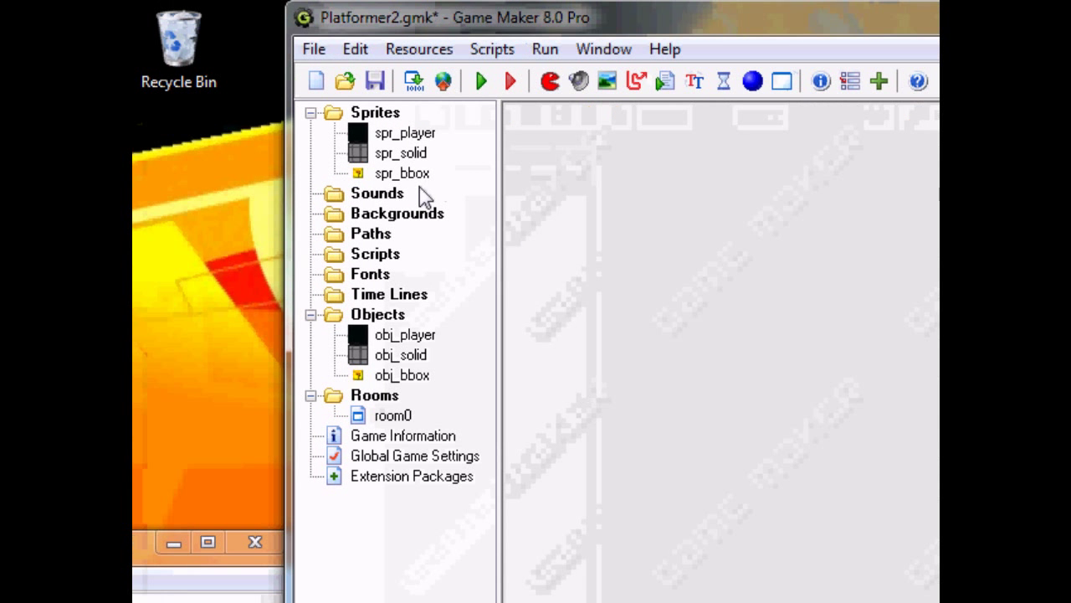
# Set the origin of sprite spr_bbox to X 16 and Y 16
pyautogui.click(421, 178)
pyautogui.doubleClick(424, 180)
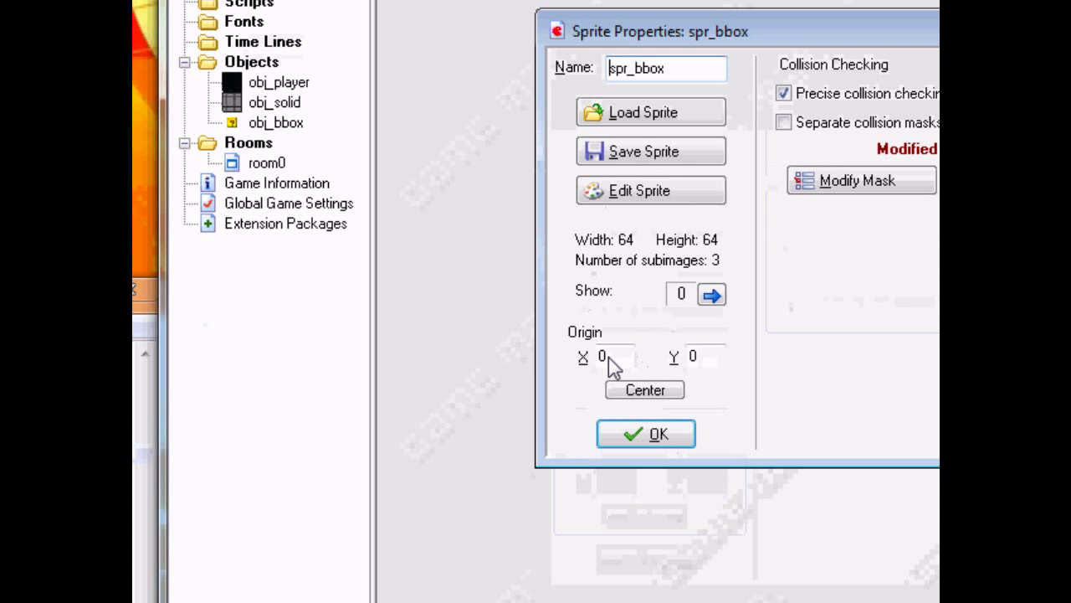
pyautogui.moveTo(613, 358); pyautogui.dragTo(574, 354)
pyautogui.write('16')
pyautogui.press('Tab')
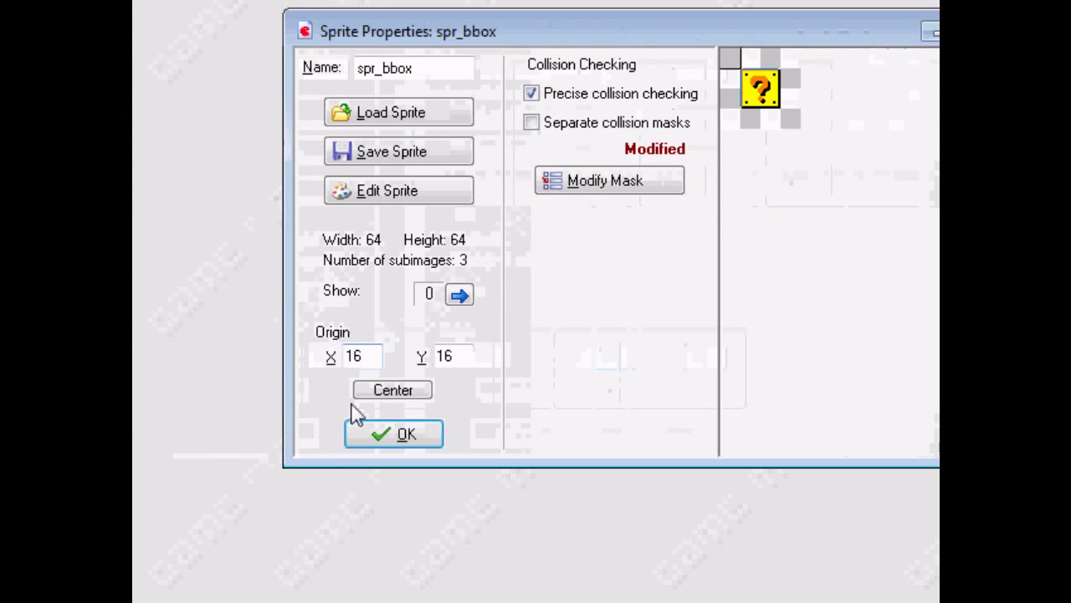
pyautogui.click(645, 434)
# In room0, place an obj_bbox block above the player within a raised row of obj_solid blocks, and save the room
pyautogui.doubleClick(279, 164)
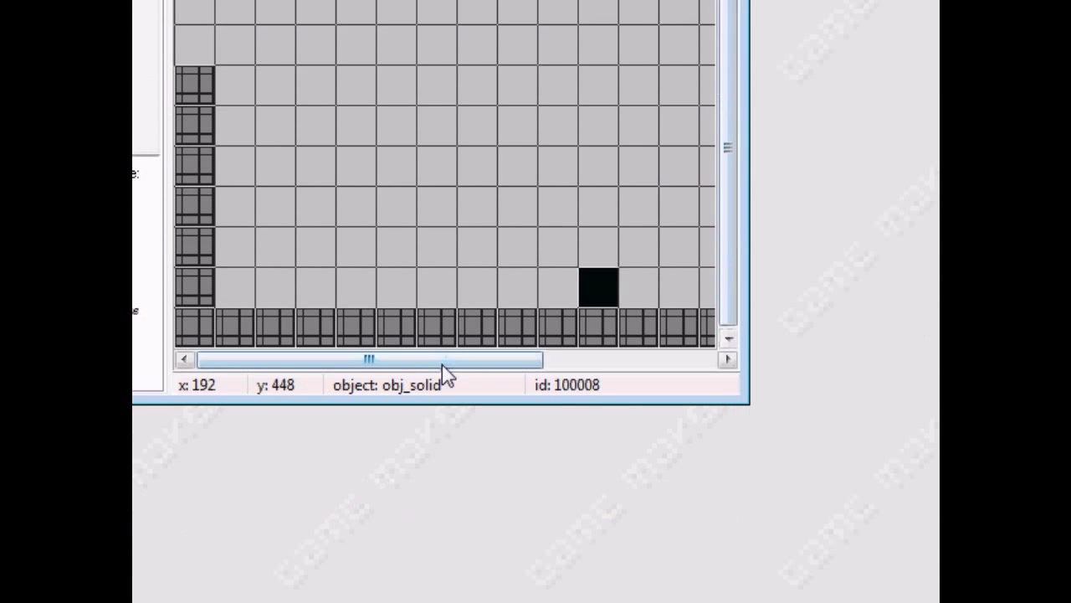
pyautogui.moveTo(444, 366); pyautogui.dragTo(527, 359)
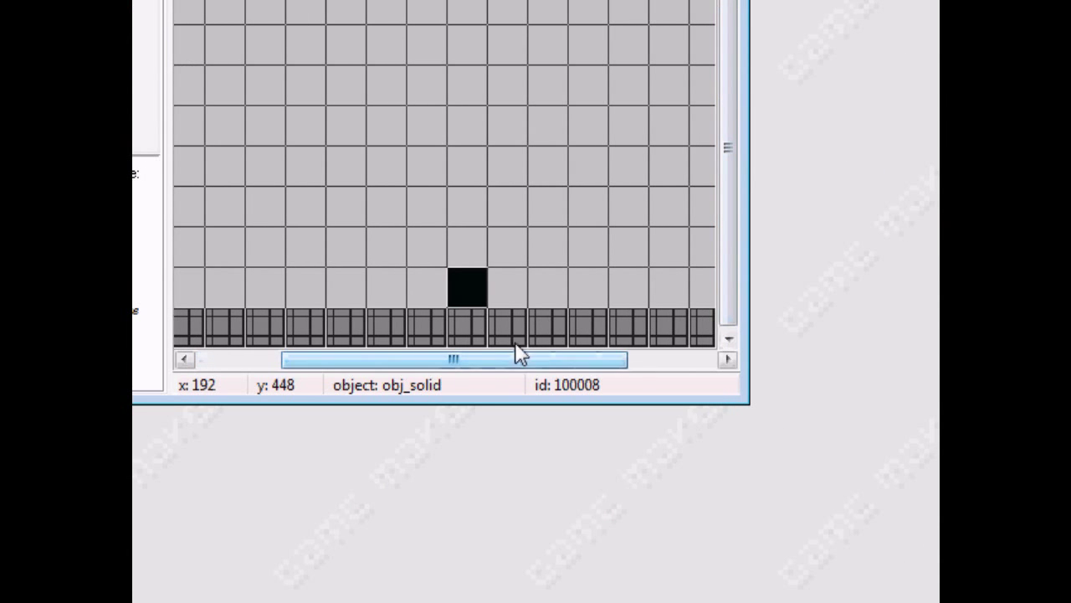
pyautogui.click(466, 205)
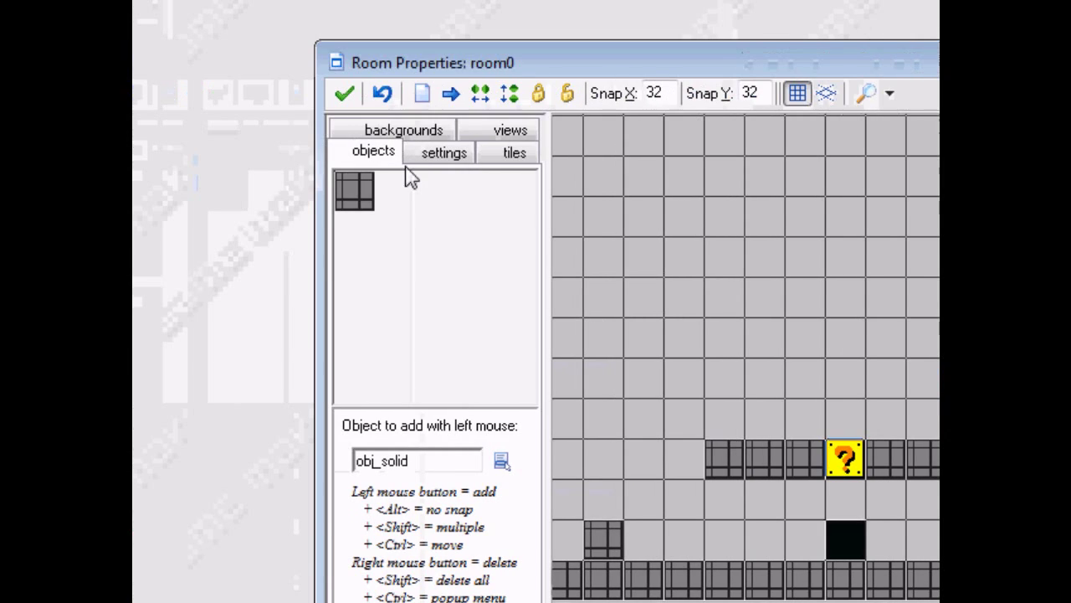
pyautogui.click(344, 93)
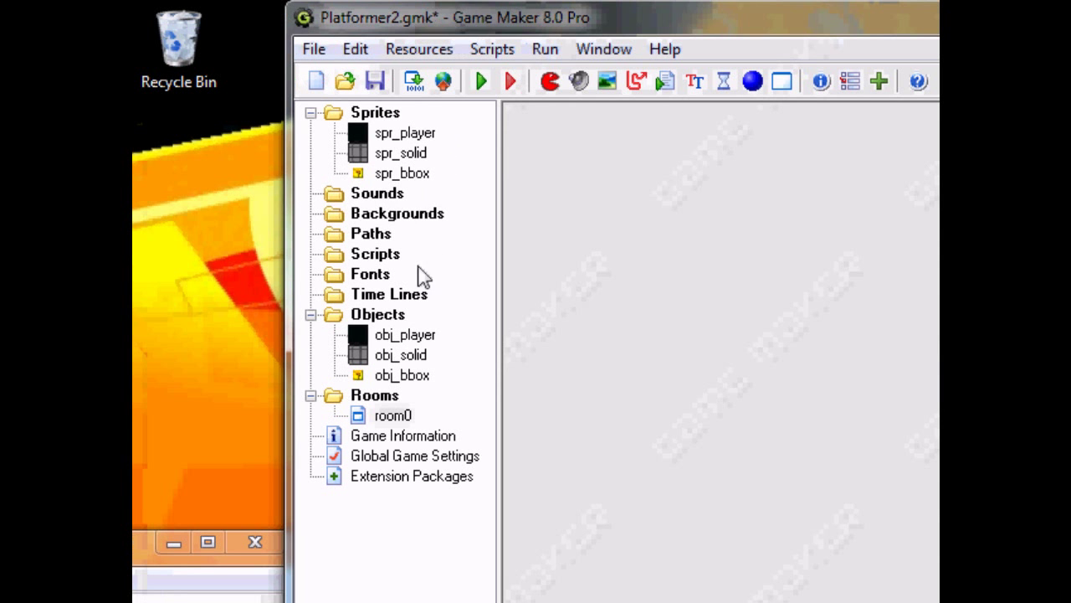
# In obj_player's Step event code, change the two ground friction lines to hspeed-=2 and hspeed+=2, and confirm the changes
pyautogui.doubleClick(405, 335)
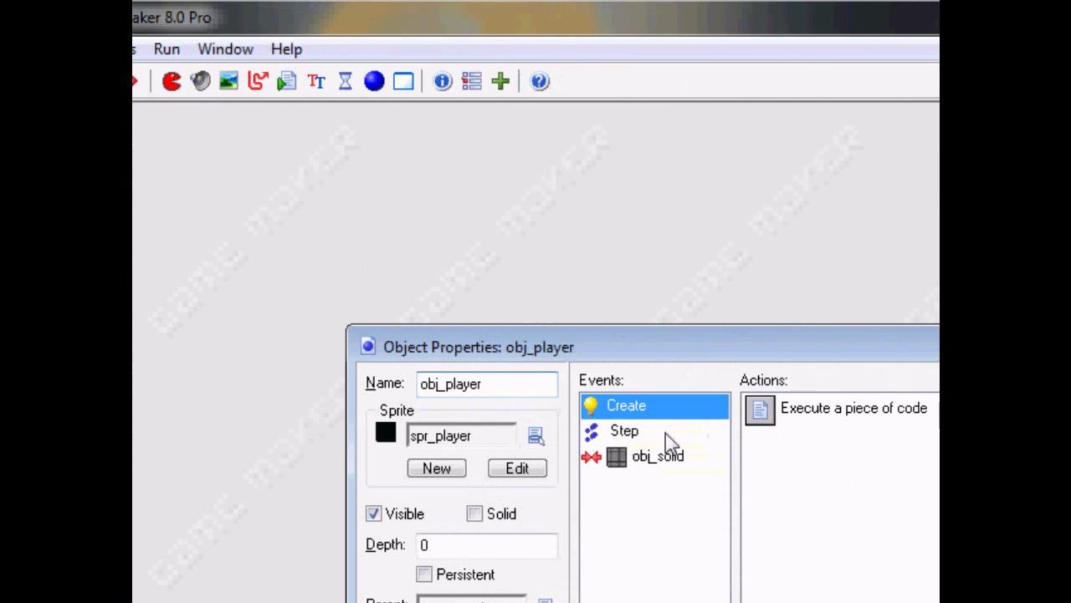
pyautogui.click(667, 431)
pyautogui.doubleClick(837, 408)
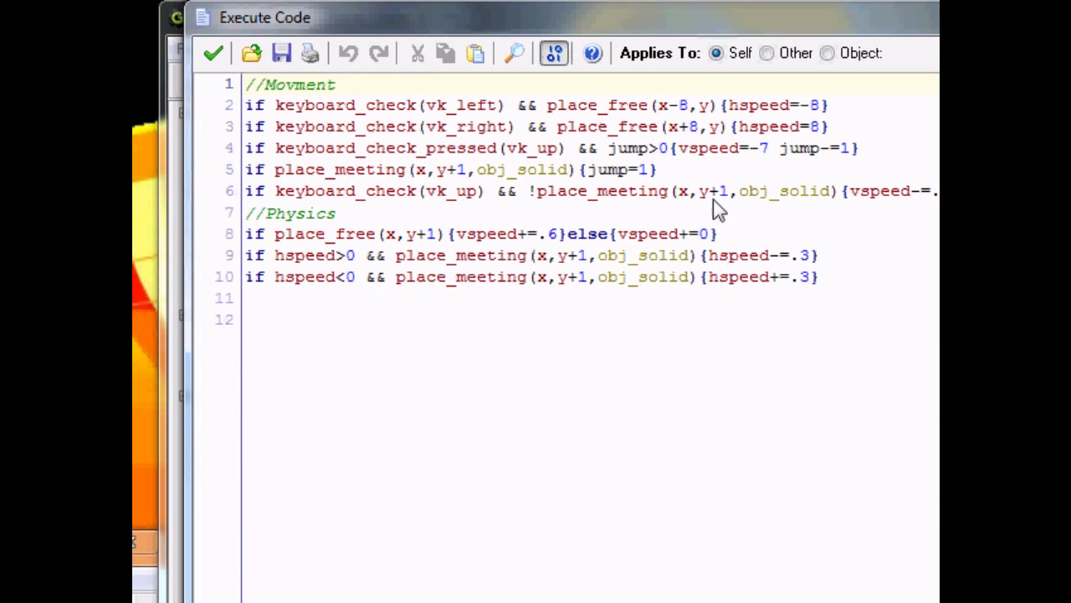
pyautogui.moveTo(811, 261); pyautogui.dragTo(791, 261)
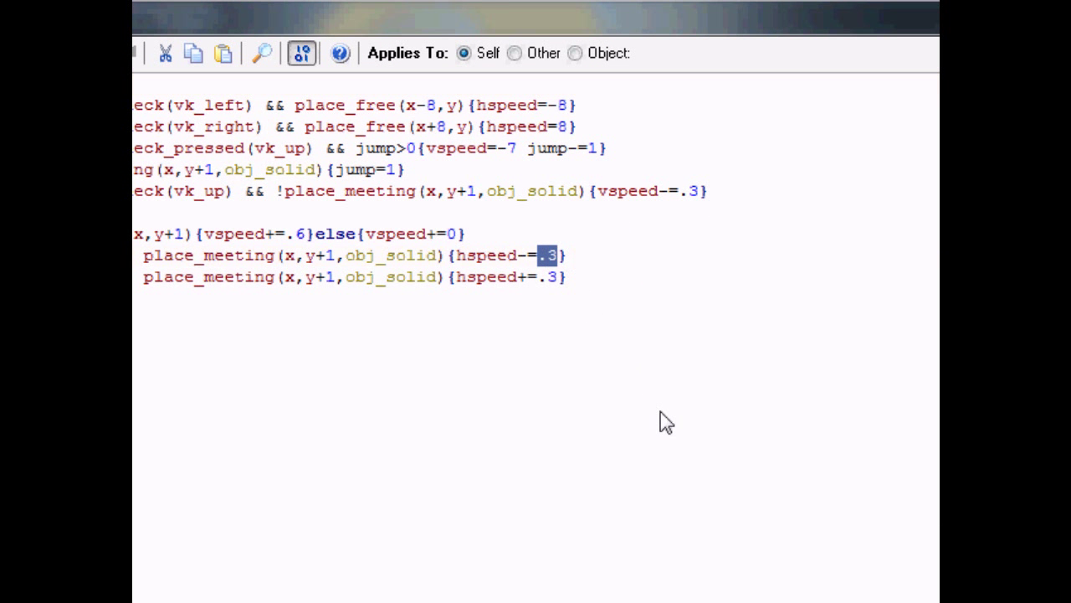
pyautogui.press('Right')
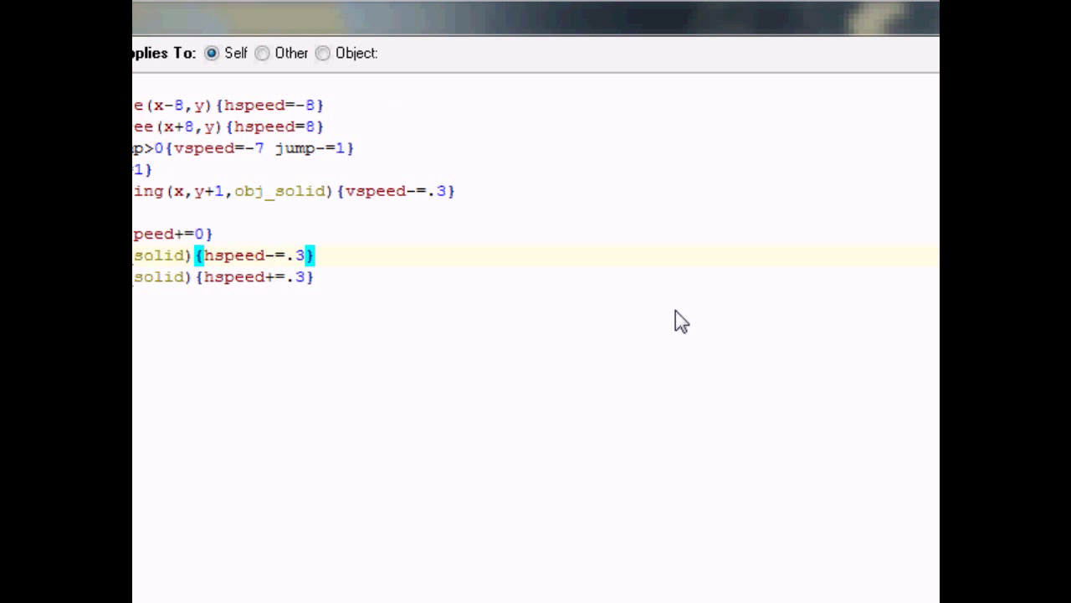
pyautogui.press('BackSpace')
pyautogui.press('BackSpace')
pyautogui.write('2')
pyautogui.press('Down')
pyautogui.press('Right')
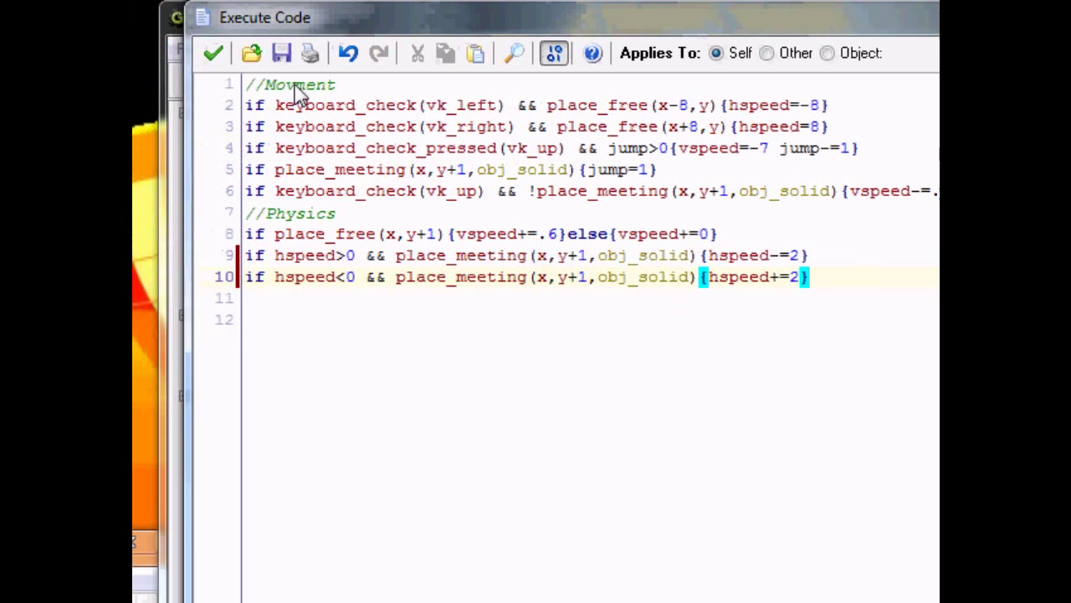
pyautogui.click(464, 52)
pyautogui.click(971, 602)
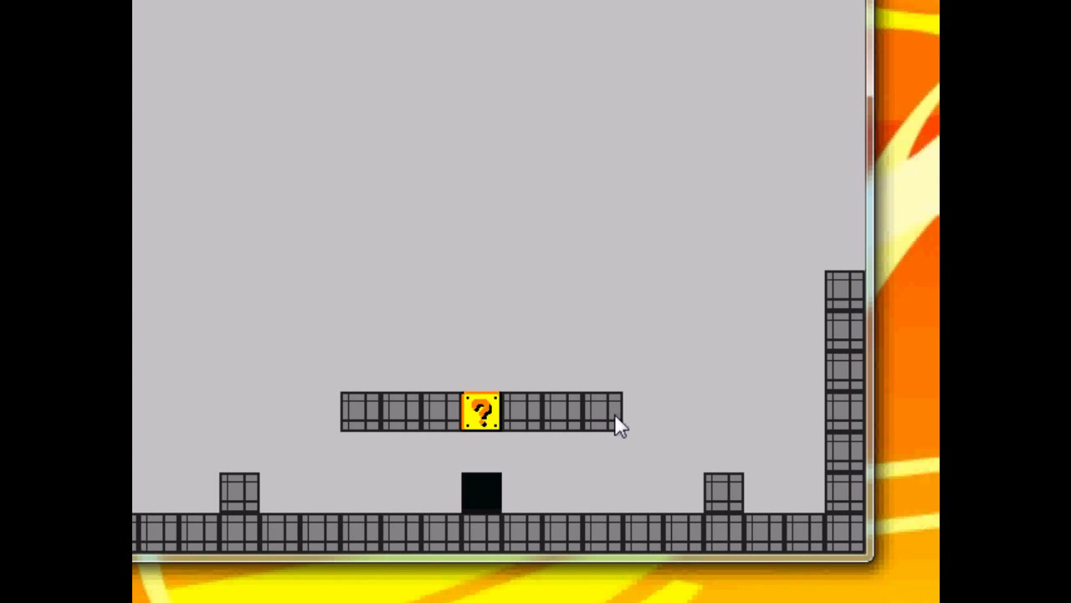
# Run the game and test the player's stopping behaviour by moving both ways on the floor and on the raised platform
pyautogui.press('Right')
pyautogui.press('Left')
pyautogui.press('Left')
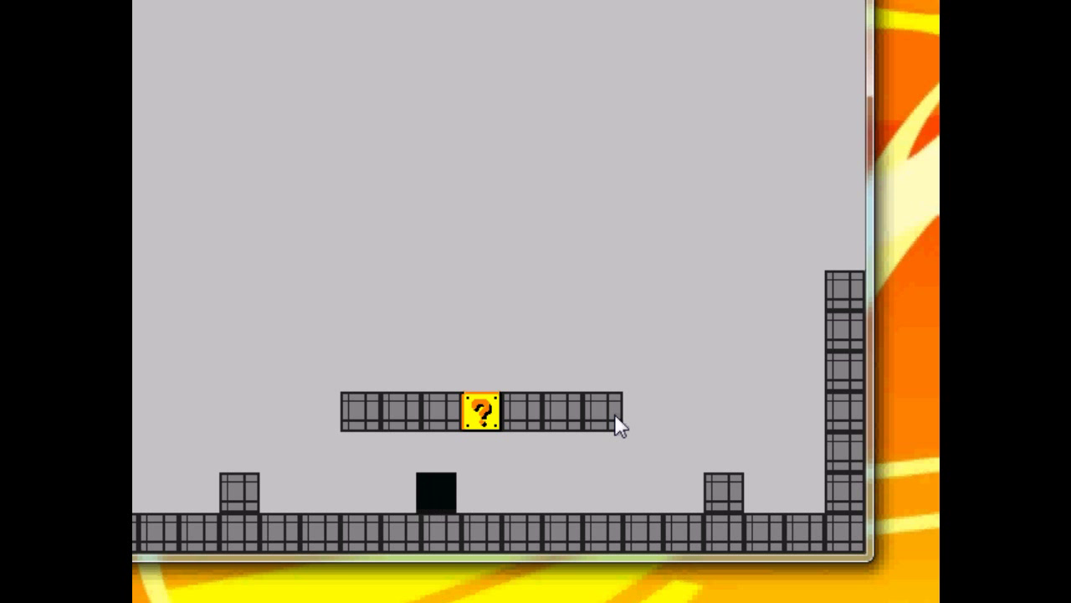
pyautogui.press('Right')
pyautogui.press('Right')
pyautogui.press('Up')
pyautogui.press('Left')
pyautogui.press('Right')
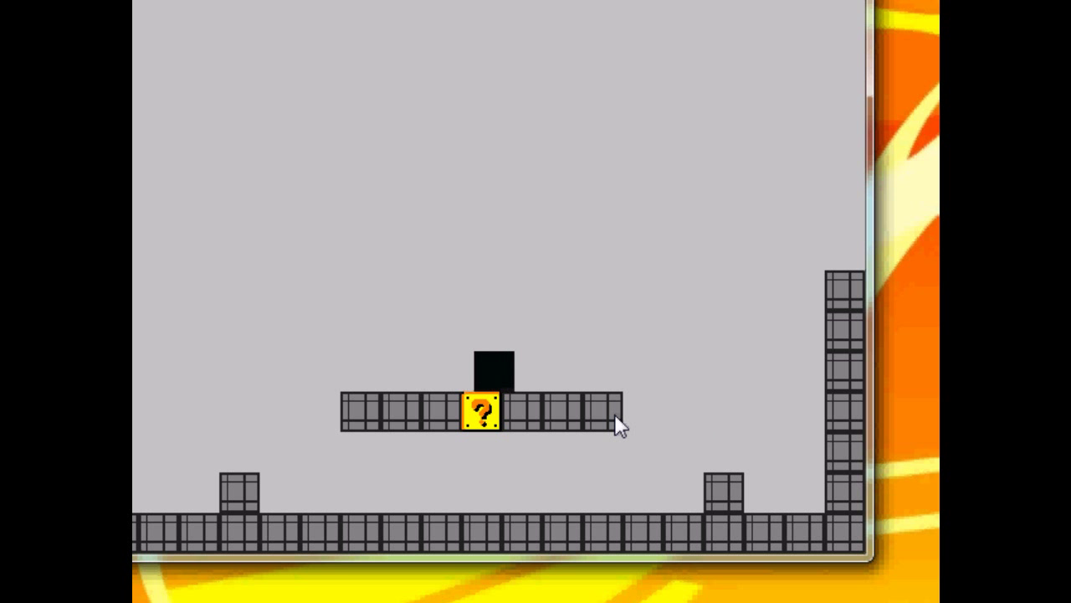
pyautogui.press('Left')
pyautogui.press('Right')
pyautogui.press('Left')
pyautogui.press('Right')
pyautogui.press('Left')
pyautogui.press('Right')
pyautogui.press('Right')
pyautogui.press('Left')
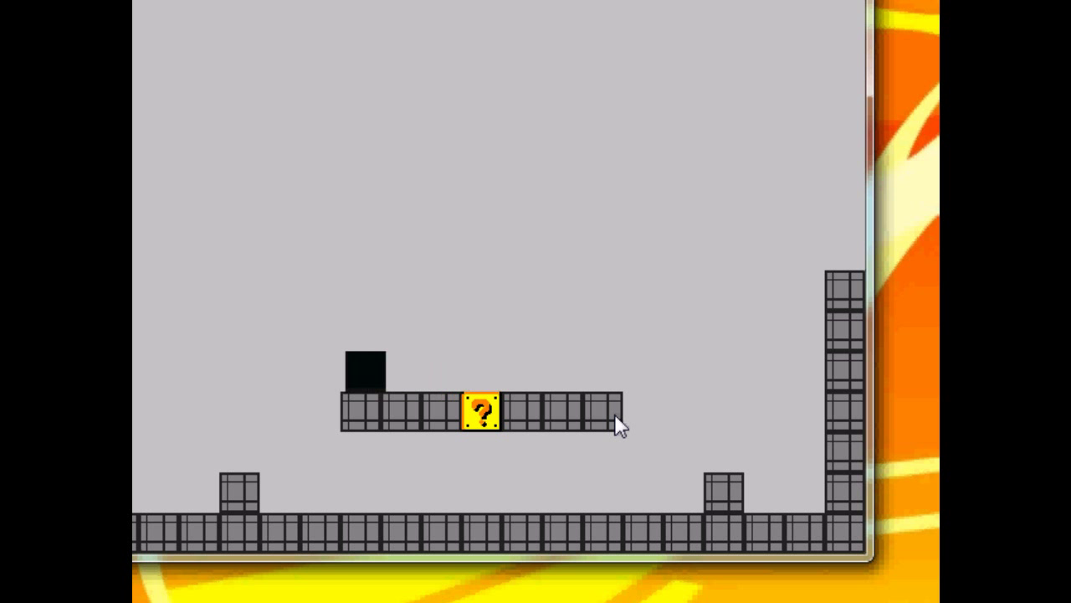
# Move the player under the question-mark block, jump into it from below to test its breaking, and quit the game
pyautogui.press('Right')
pyautogui.press('Right')
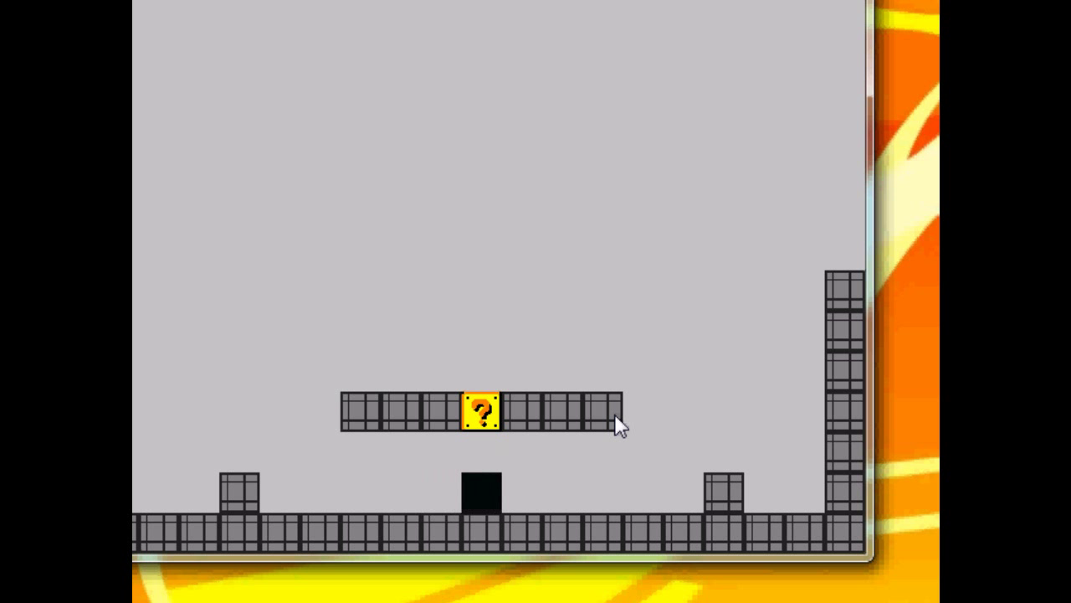
pyautogui.press('Up')
pyautogui.press('Up')
pyautogui.press('Escape')
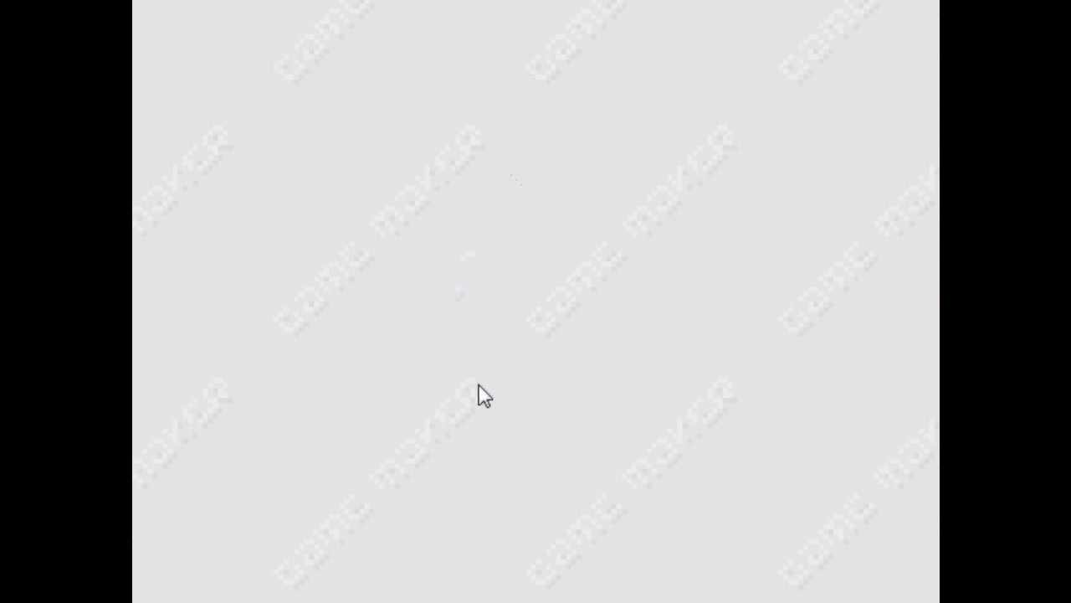